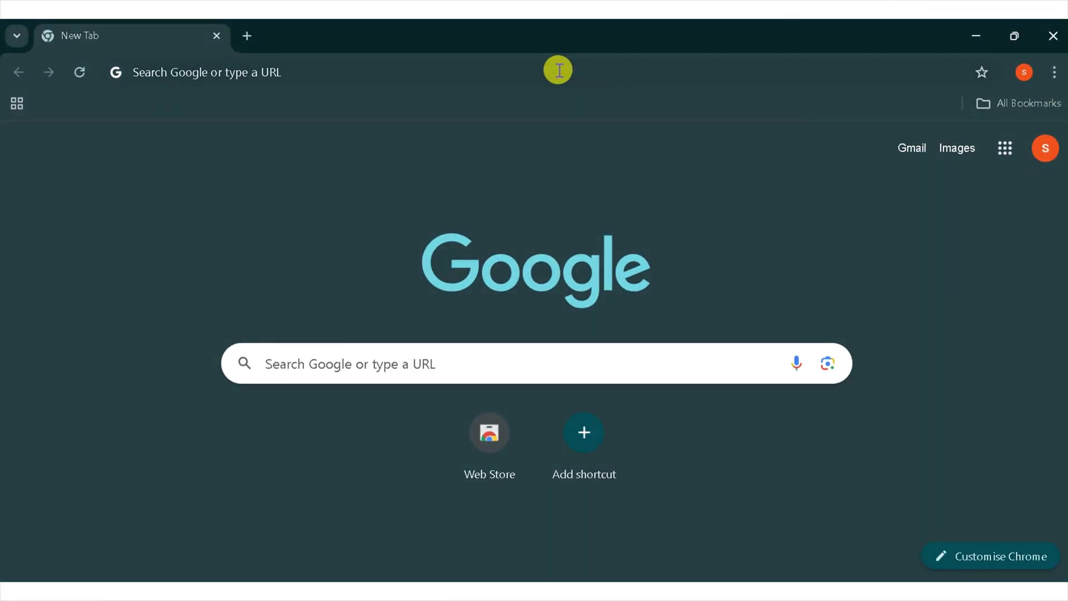
Search Google for 'gamma ai' and open the Gamma homepage at gamma.app.
{"action": "left_click", "coordinate": [558, 71]}
{"action": "type", "text": "gamma ai"}
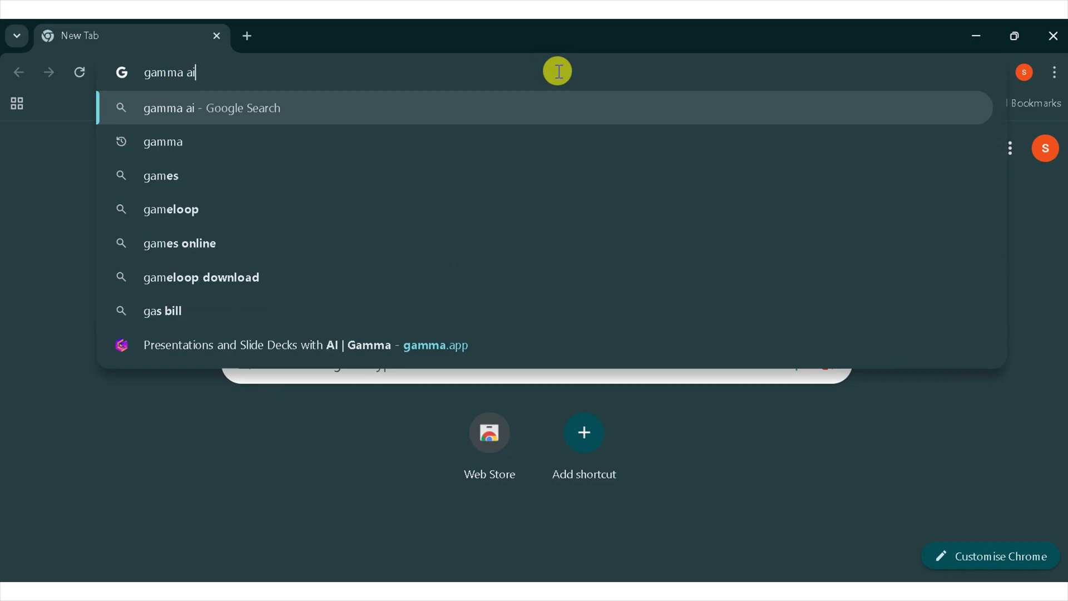
{"action": "key", "text": "Return"}
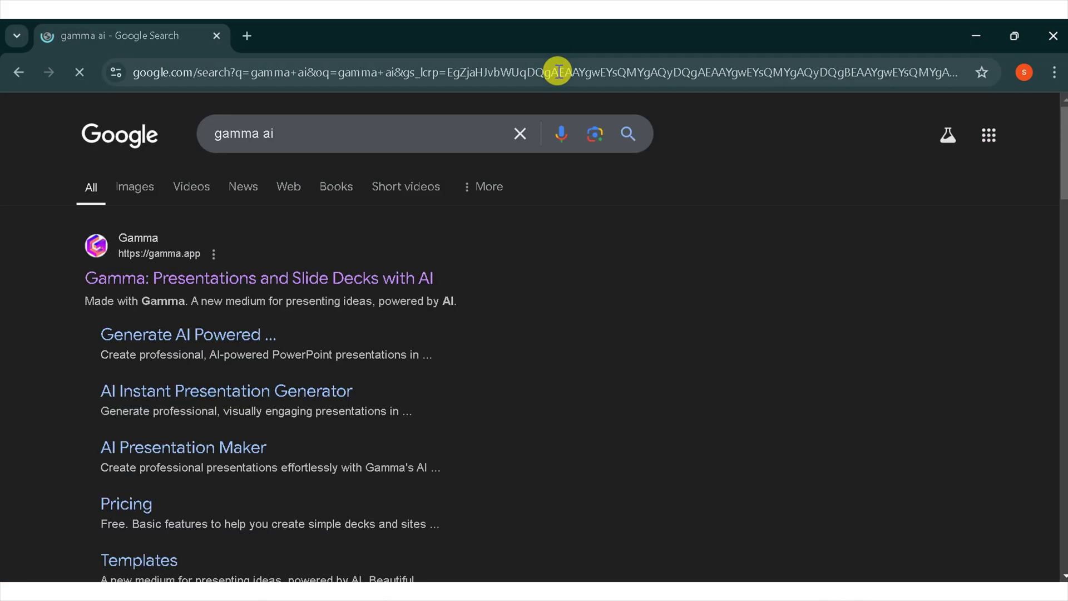
{"action": "left_click", "coordinate": [246, 281]}
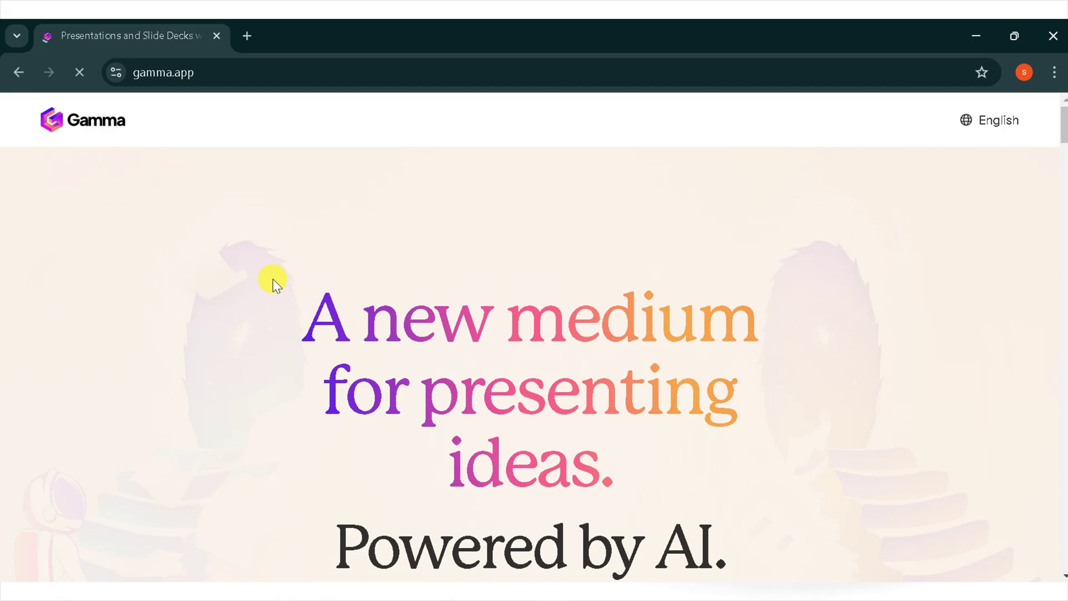
{"action": "scroll", "coordinate": [323, 287], "scroll_direction": "down", "scroll_amount": 1}
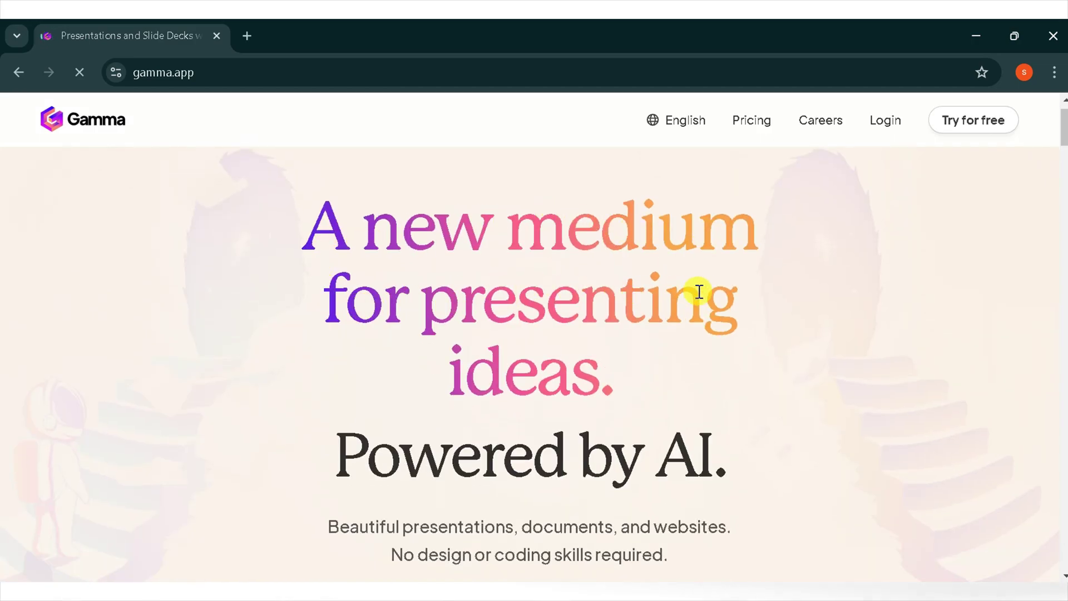
{"action": "scroll", "coordinate": [574, 347], "scroll_direction": "down", "scroll_amount": 1}
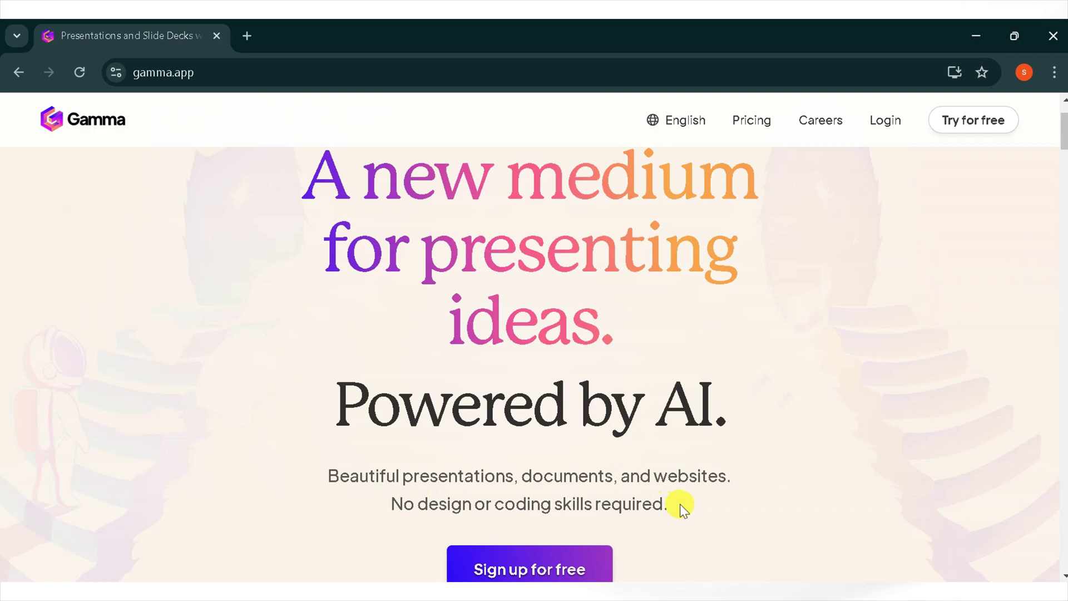
{"action": "scroll", "coordinate": [680, 504], "scroll_direction": "down", "scroll_amount": 10}
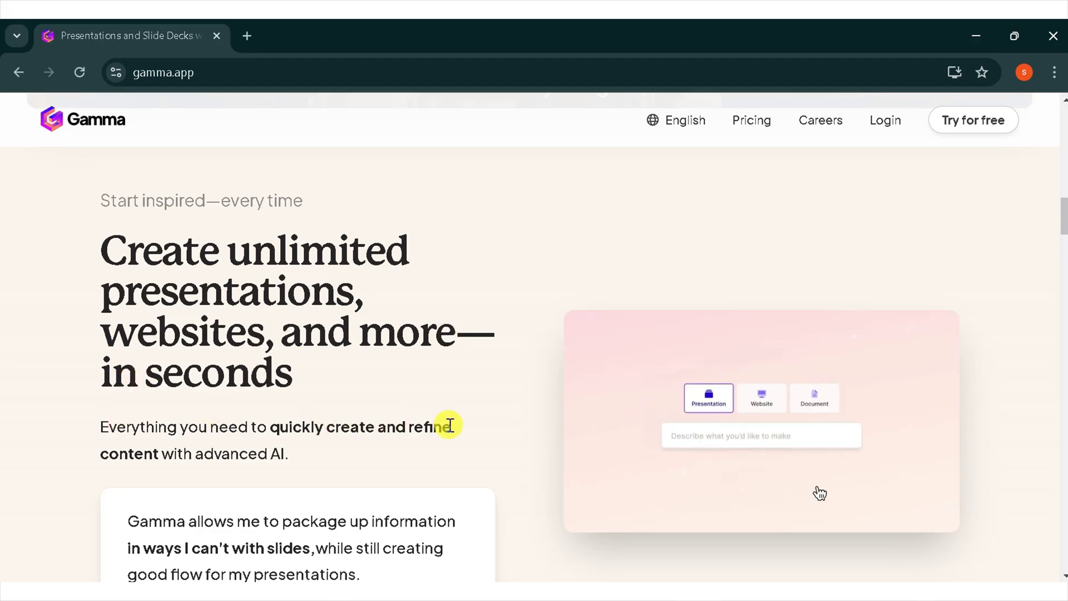
{"action": "scroll", "coordinate": [333, 451], "scroll_direction": "down", "scroll_amount": 5}
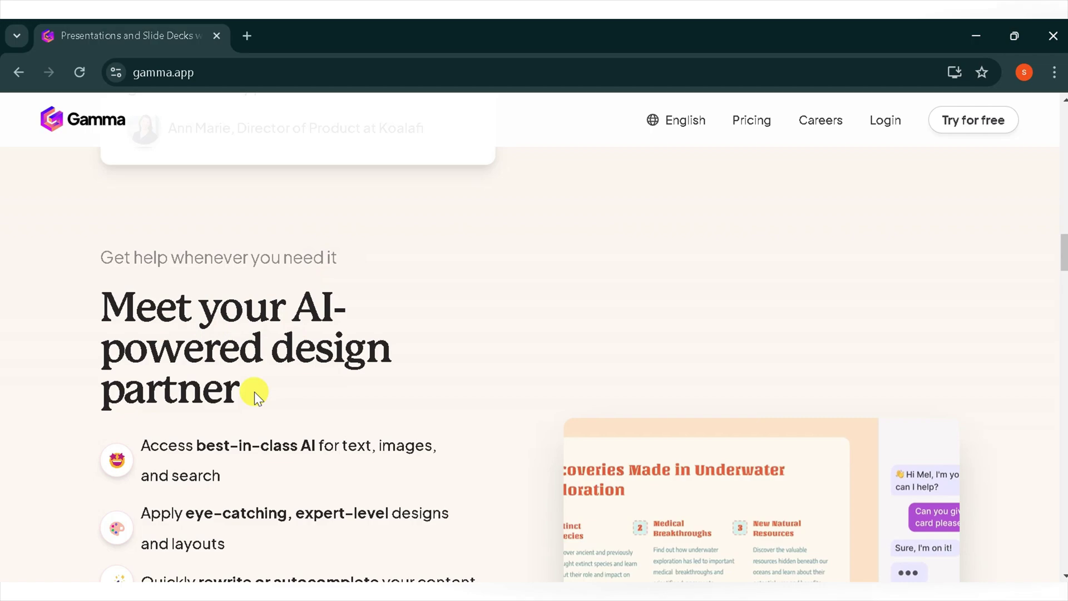
{"action": "scroll", "coordinate": [239, 391], "scroll_direction": "down", "scroll_amount": 3}
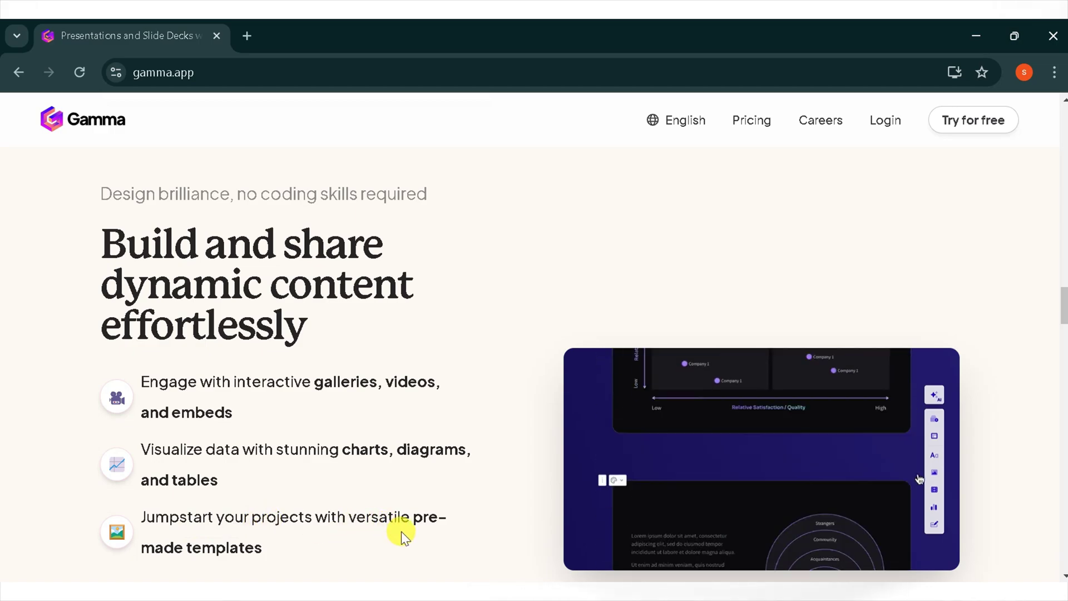
{"action": "scroll", "coordinate": [401, 532], "scroll_direction": "down", "scroll_amount": 5}
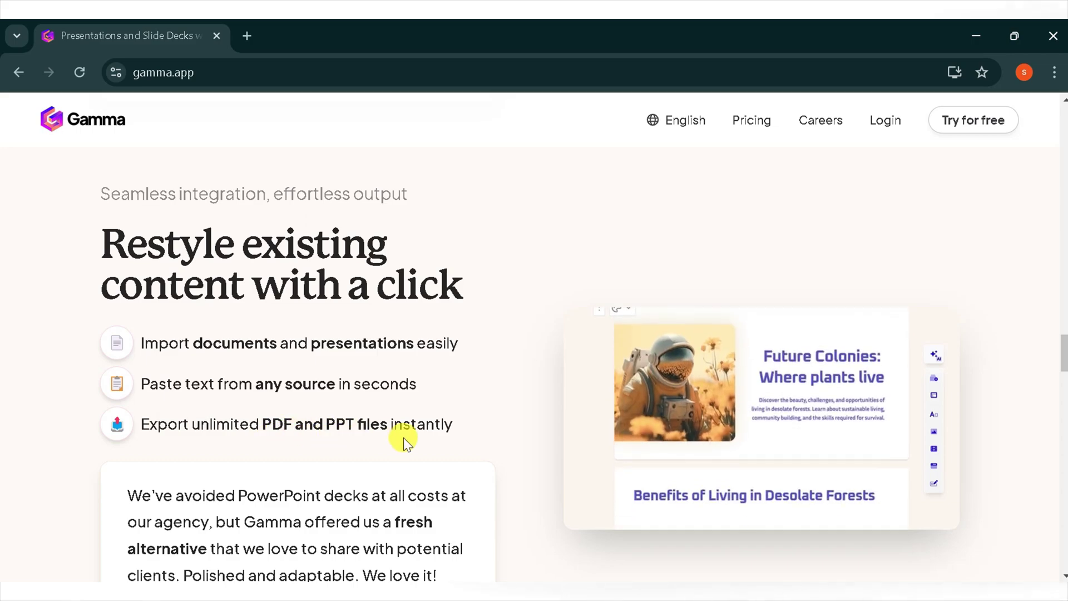
{"action": "scroll", "coordinate": [439, 448], "scroll_direction": "down", "scroll_amount": 5}
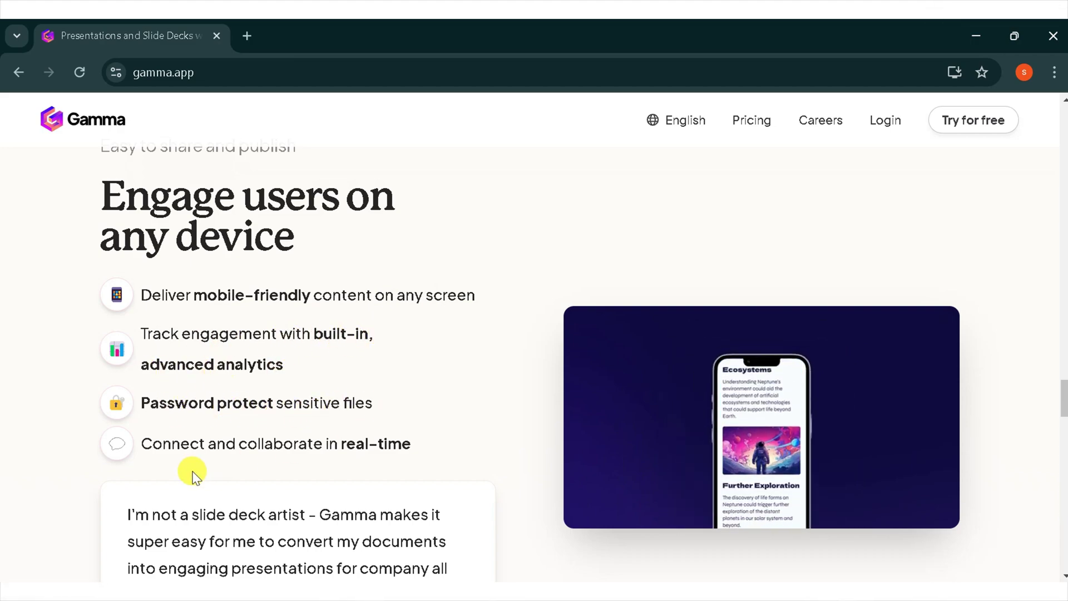
{"action": "scroll", "coordinate": [388, 448], "scroll_direction": "down", "scroll_amount": 8}
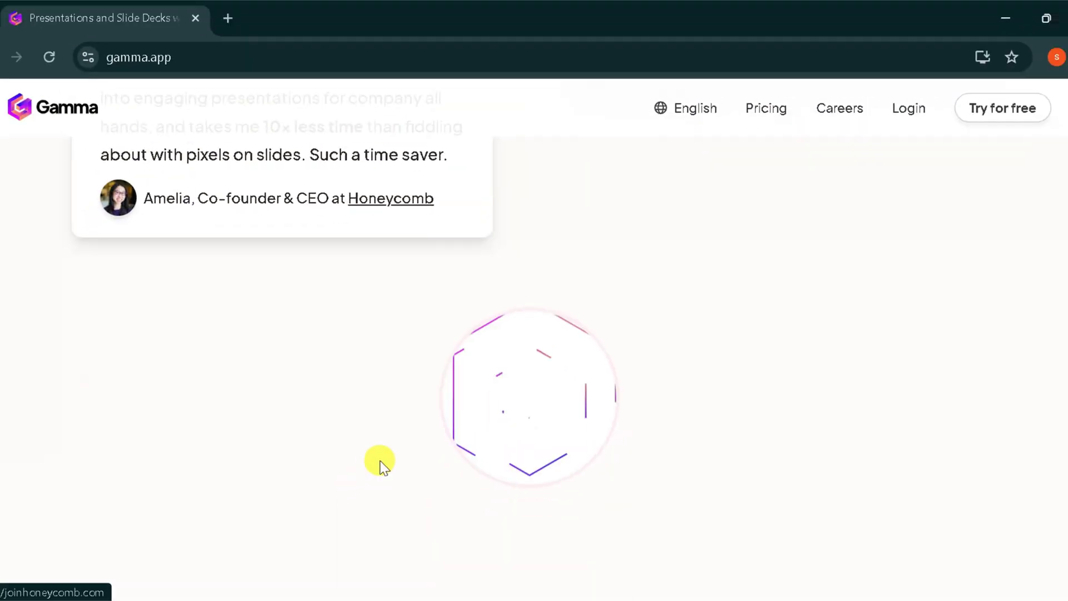
{"action": "scroll", "coordinate": [379, 461], "scroll_direction": "up", "scroll_amount": 20}
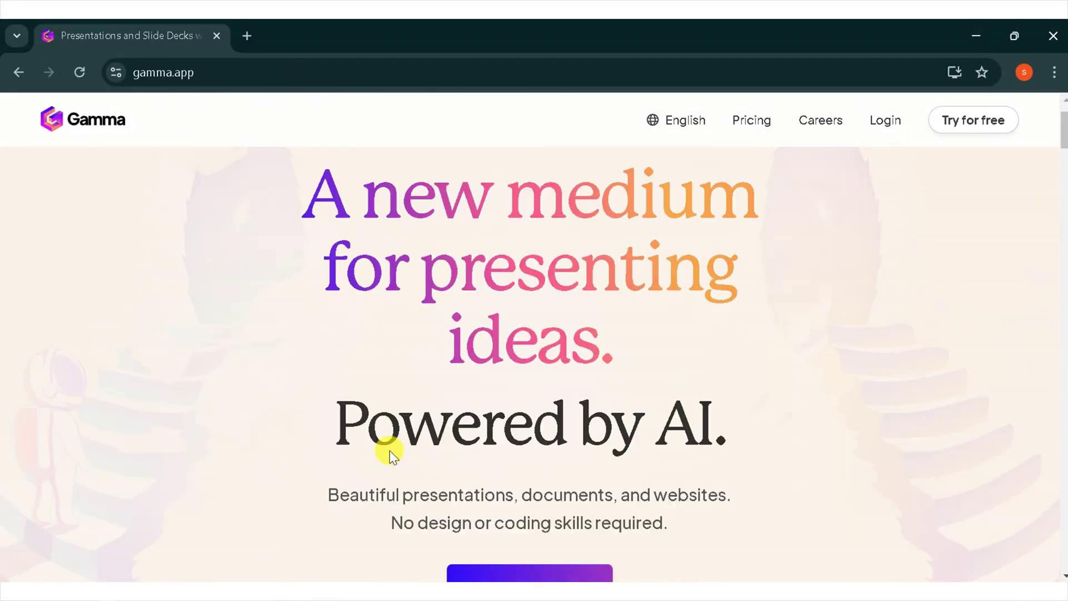
Sign up for a free Gamma account with Continue with Google.
{"action": "scroll", "coordinate": [528, 387], "scroll_direction": "down", "scroll_amount": 3}
{"action": "left_click", "coordinate": [525, 383]}
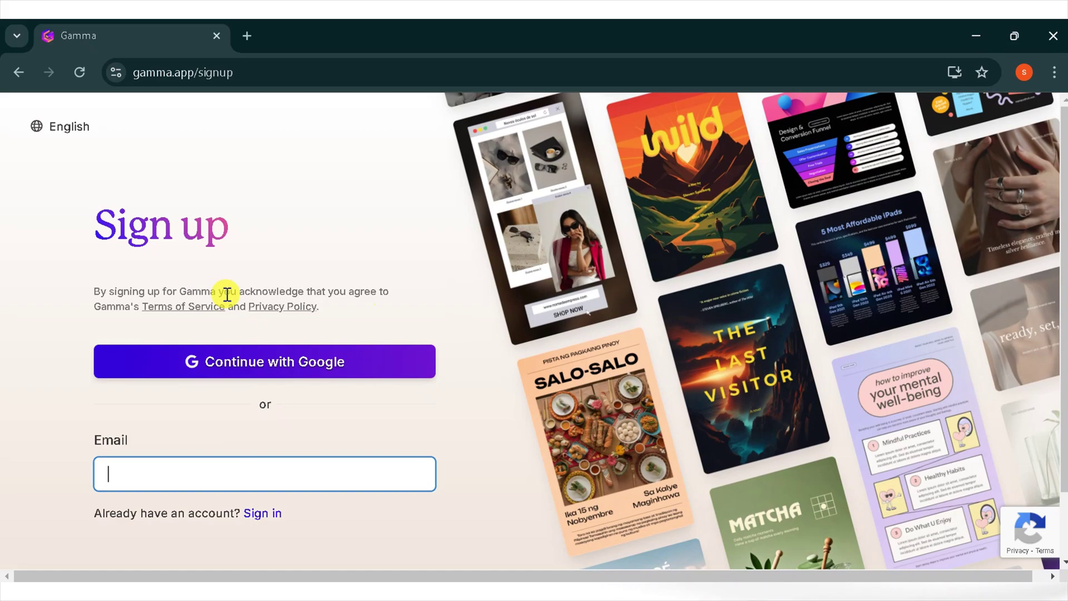
{"action": "left_click", "coordinate": [258, 363]}
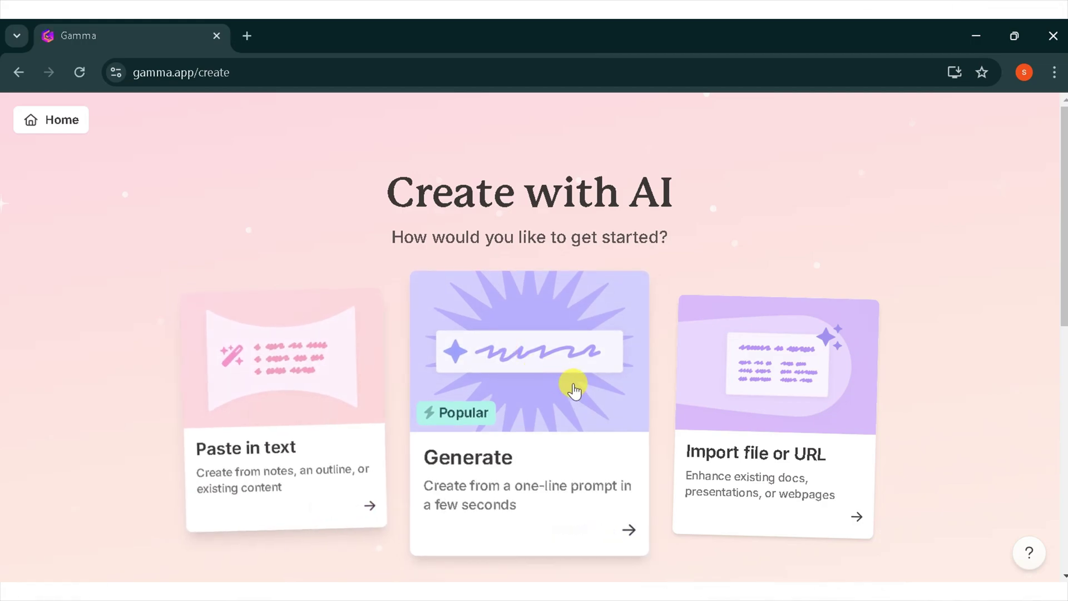
Choose Generate and answer the onboarding survey with 'For work', continuing past each question.
{"action": "left_click", "coordinate": [402, 273]}
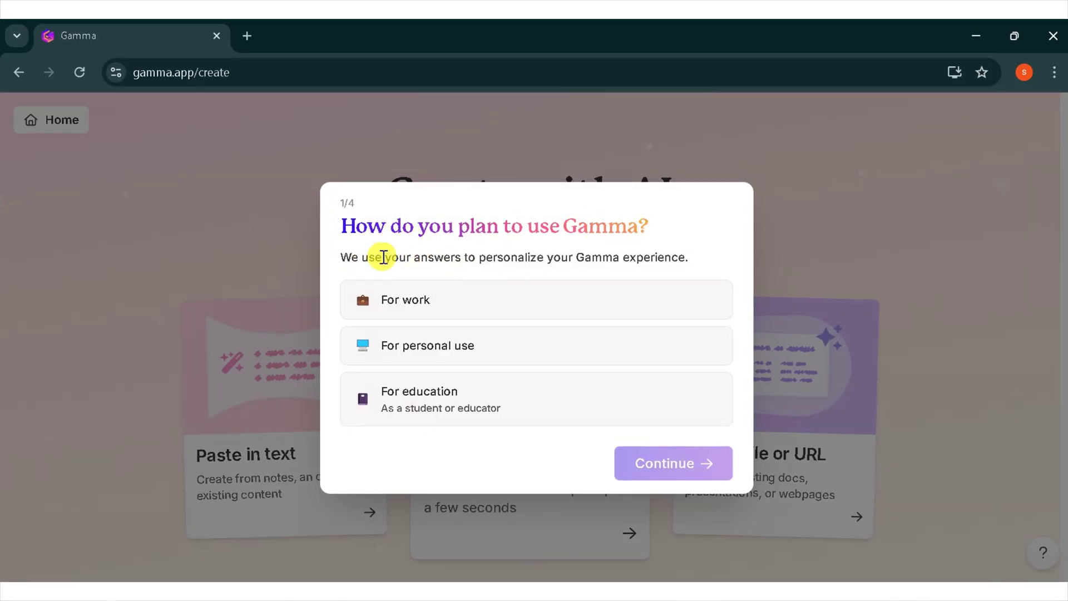
{"action": "left_click", "coordinate": [506, 312]}
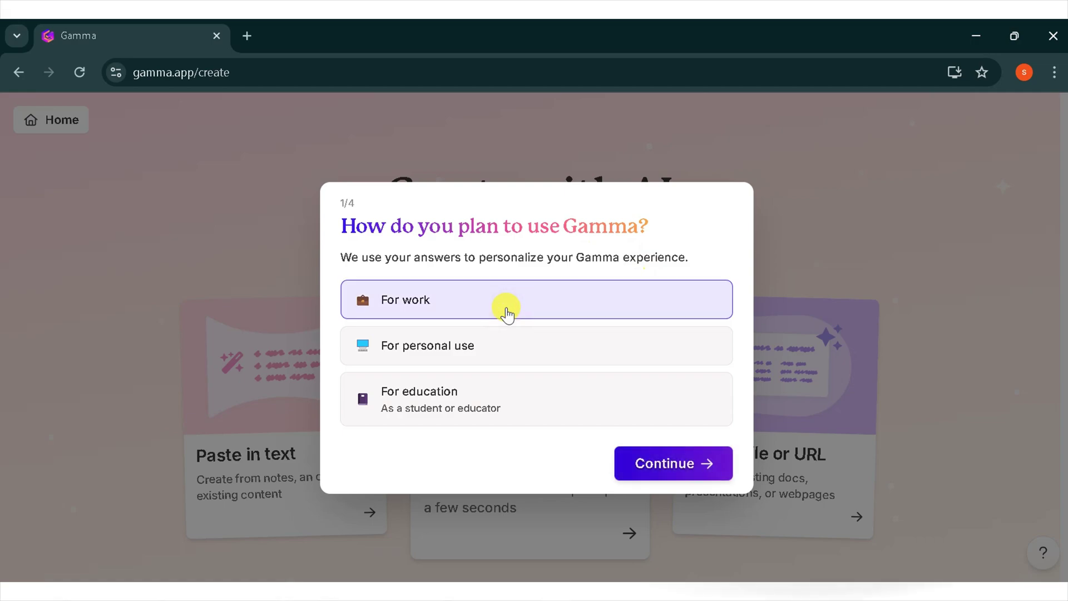
{"action": "left_click", "coordinate": [516, 356]}
{"action": "left_click", "coordinate": [685, 472]}
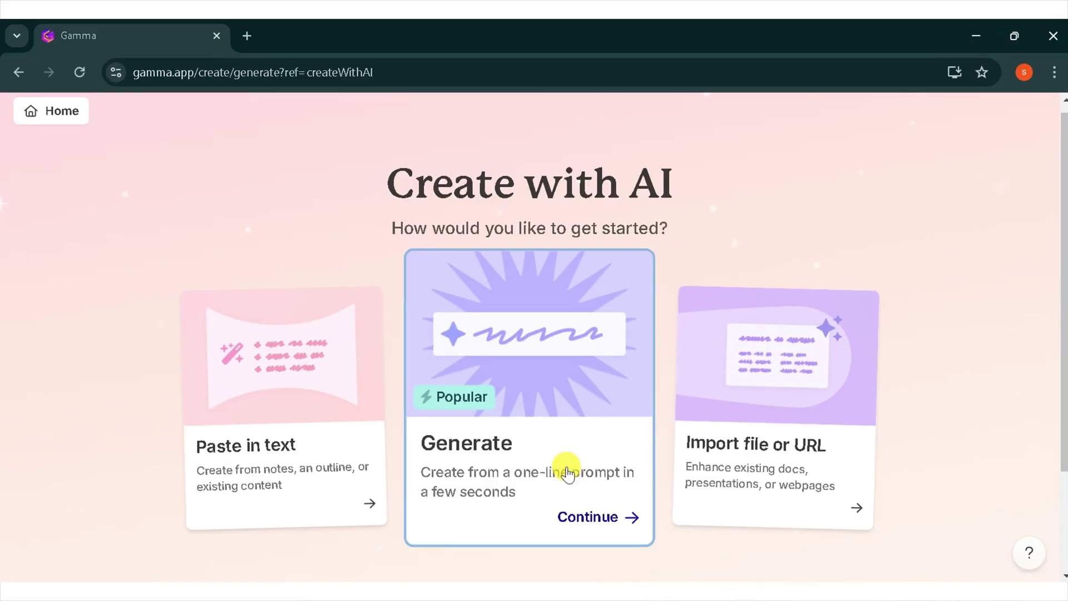
Configure Generate for a Presentation of 8 cards, Default page style, in English (US).
{"action": "left_click", "coordinate": [547, 439]}
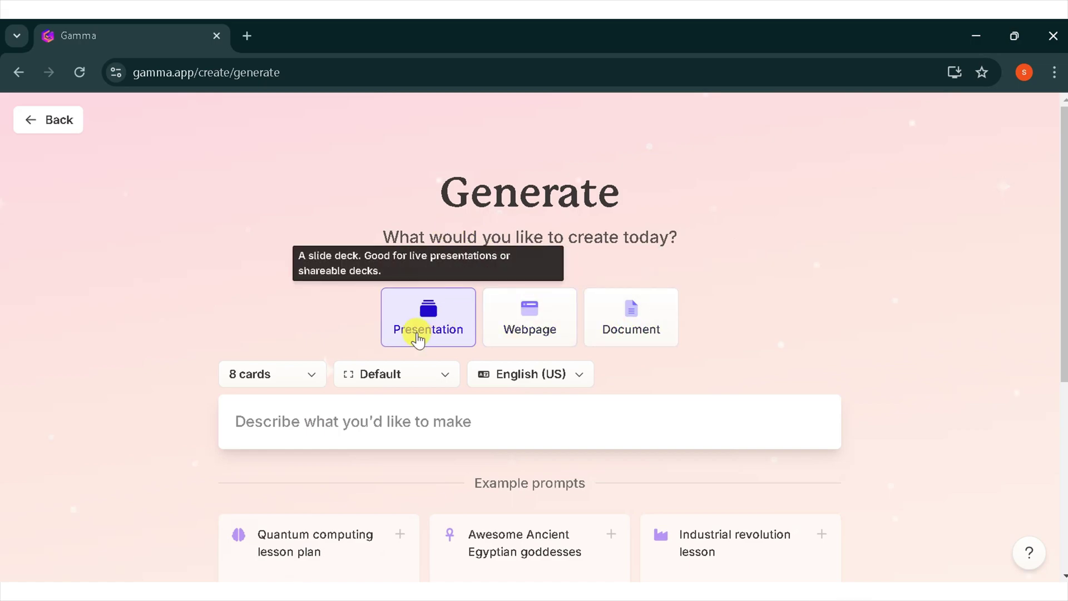
{"action": "left_click", "coordinate": [313, 377]}
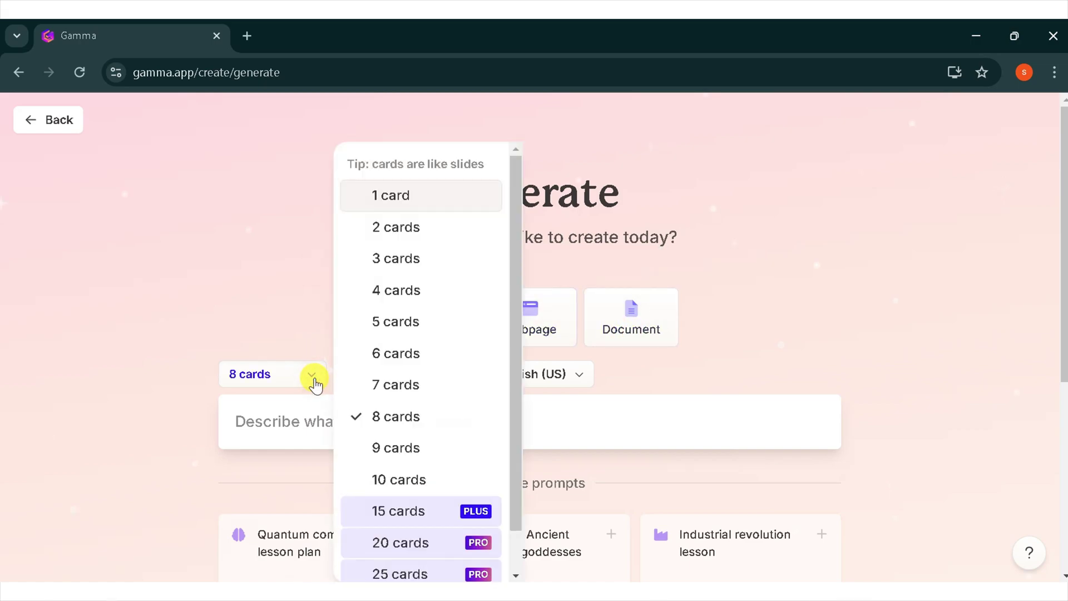
{"action": "left_click", "coordinate": [407, 421]}
{"action": "left_click", "coordinate": [443, 378]}
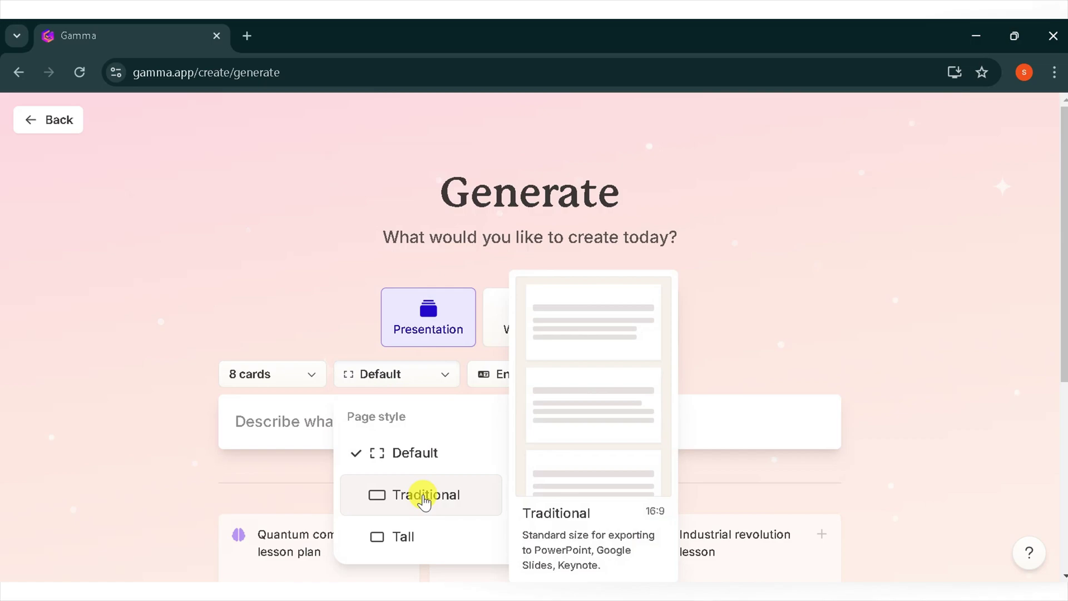
{"action": "left_click", "coordinate": [410, 457]}
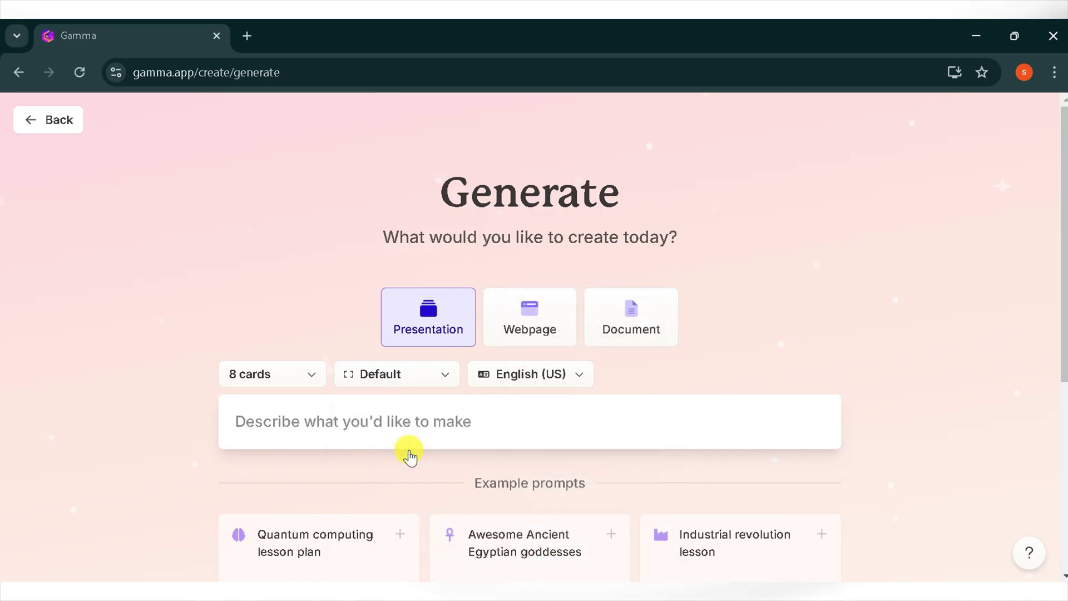
{"action": "left_click", "coordinate": [573, 377]}
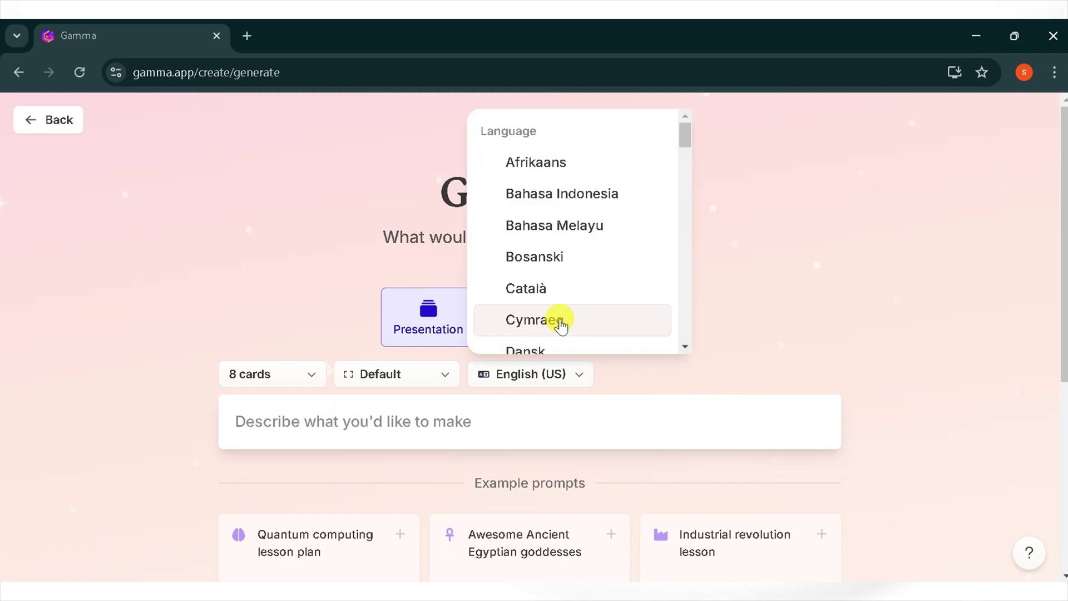
{"action": "scroll", "coordinate": [561, 325], "scroll_direction": "down", "scroll_amount": 4}
{"action": "scroll", "coordinate": [561, 325], "scroll_direction": "up", "scroll_amount": 1}
{"action": "scroll", "coordinate": [561, 326], "scroll_direction": "down", "scroll_amount": 1}
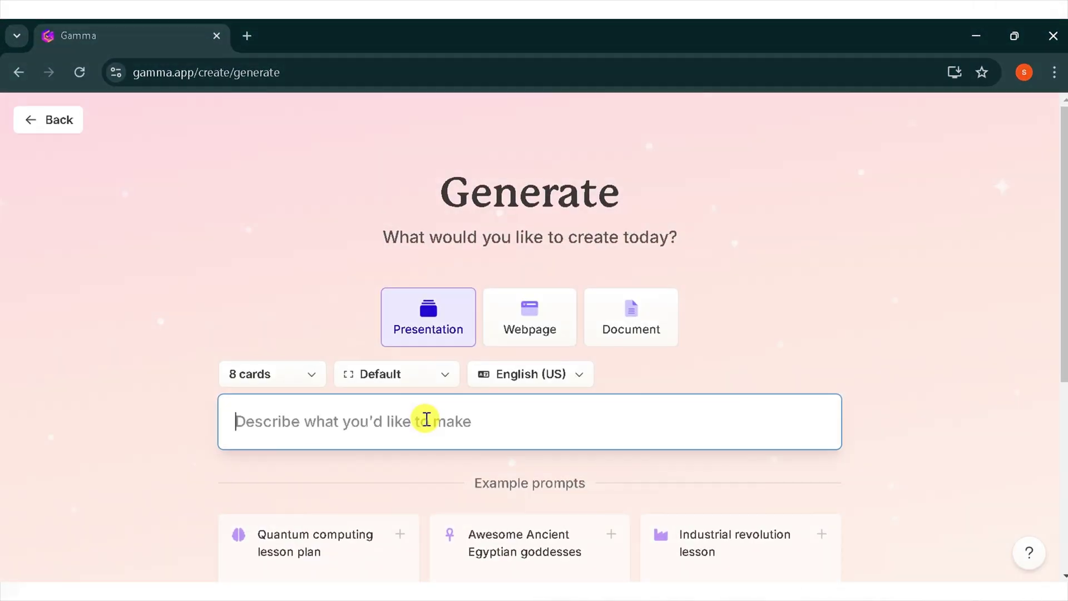
Enter the prompt 'what is bitcoin' and generate the outline.
{"action": "type", "text": "w"}
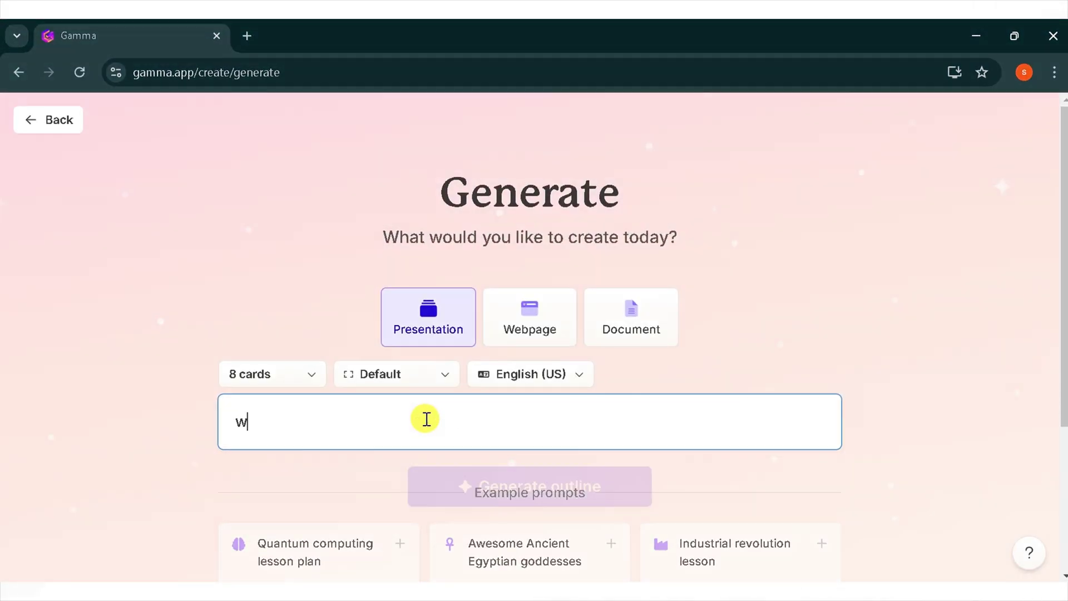
{"action": "type", "text": "hat is"}
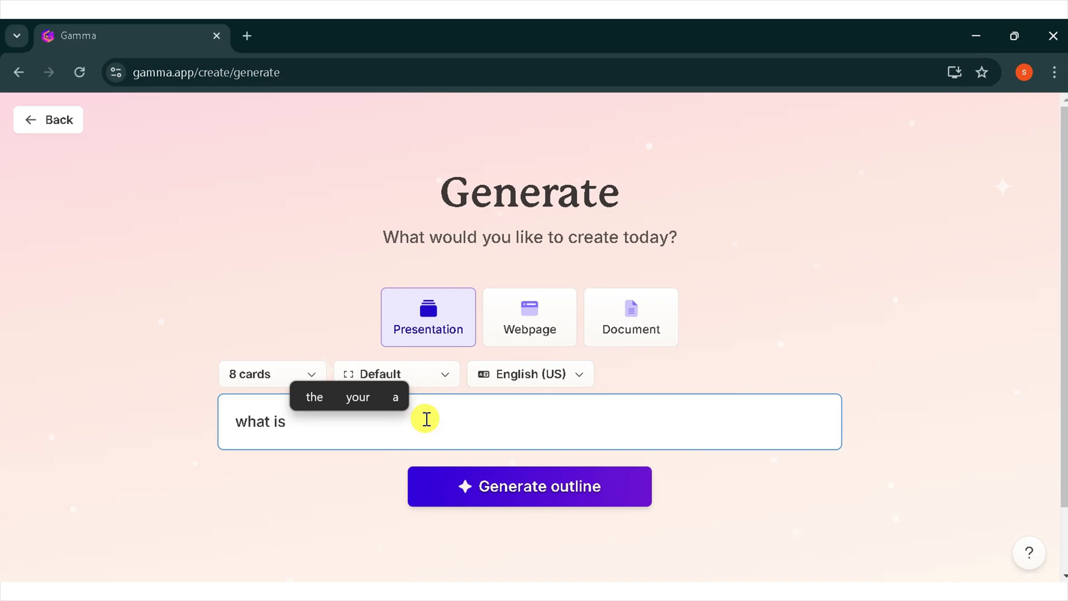
{"action": "type", "text": " bitcoin"}
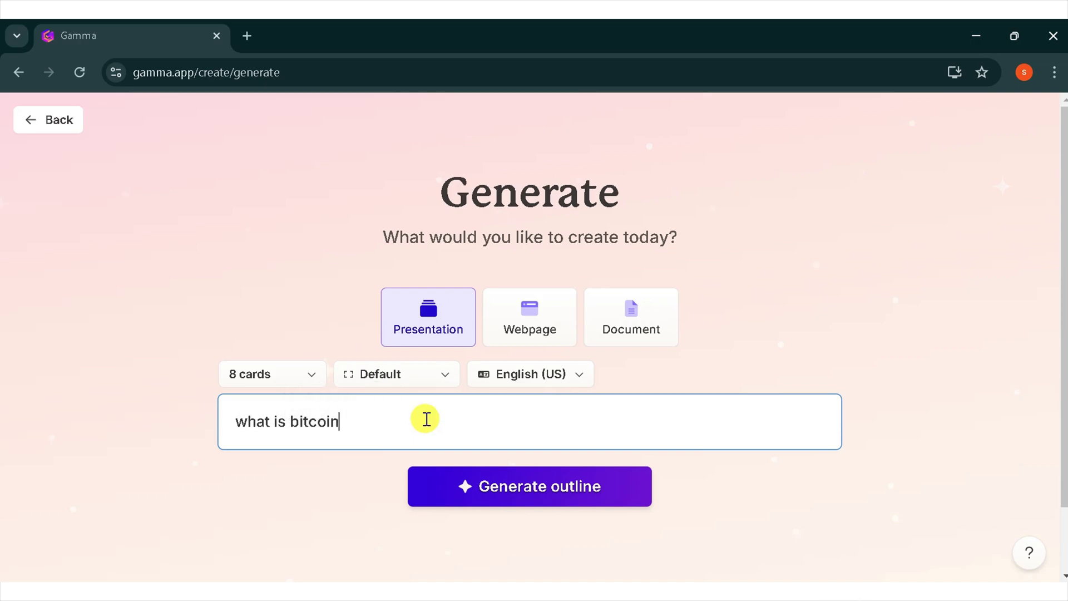
{"action": "left_click", "coordinate": [473, 494]}
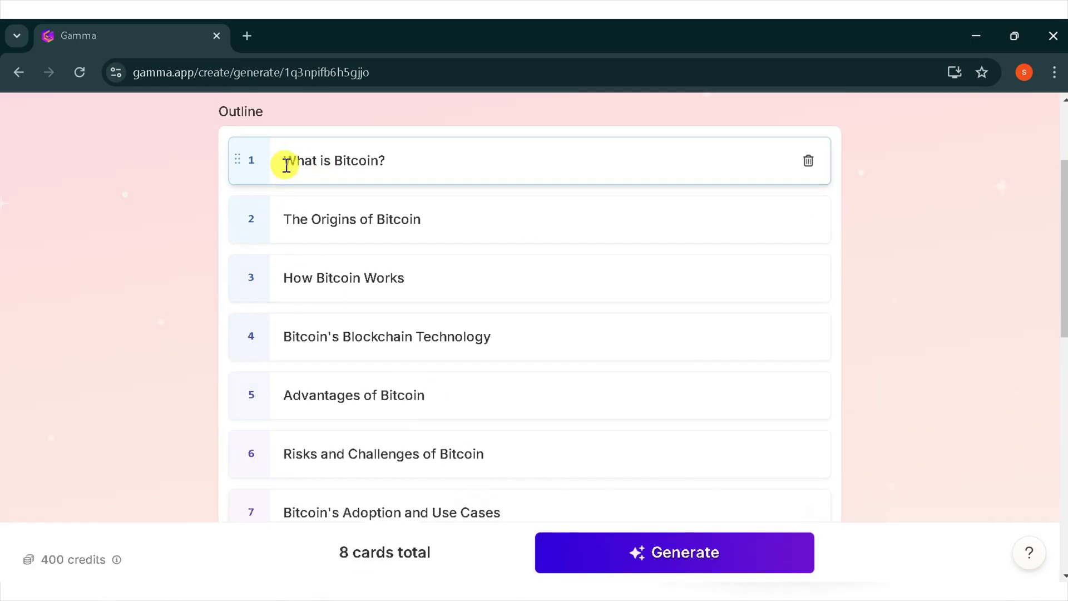
{"action": "scroll", "coordinate": [255, 147], "scroll_direction": "up", "scroll_amount": 3}
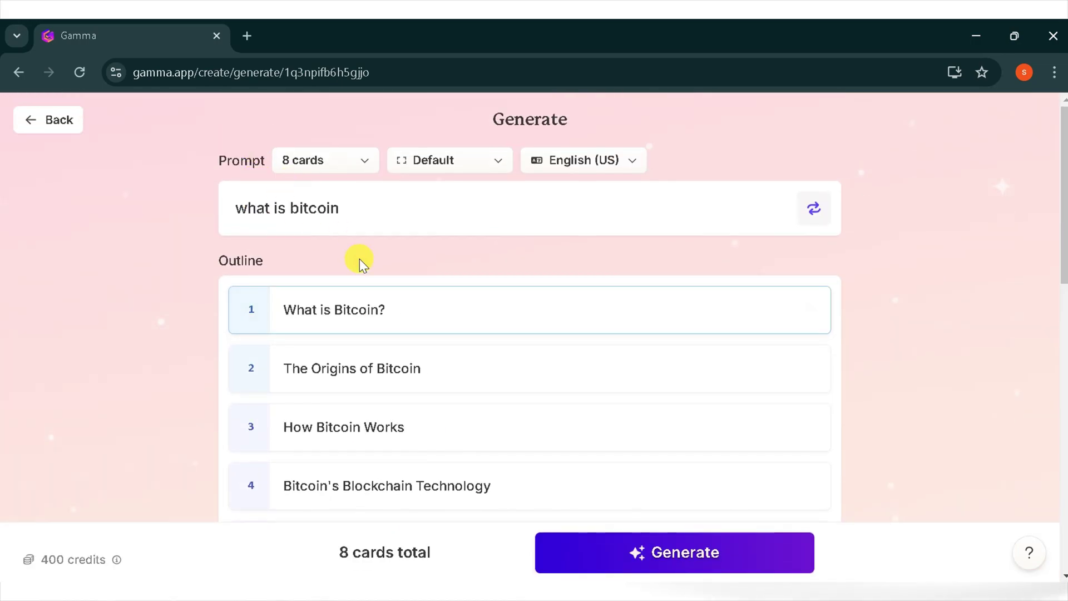
{"action": "scroll", "coordinate": [365, 269], "scroll_direction": "down", "scroll_amount": 3}
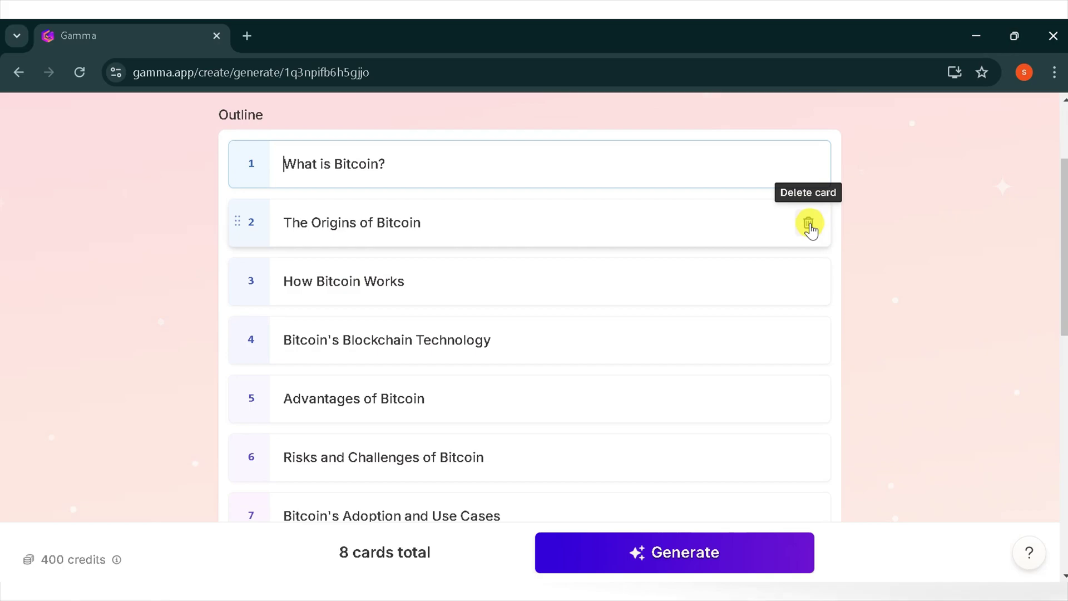
{"action": "scroll", "coordinate": [594, 339], "scroll_direction": "down", "scroll_amount": 8}
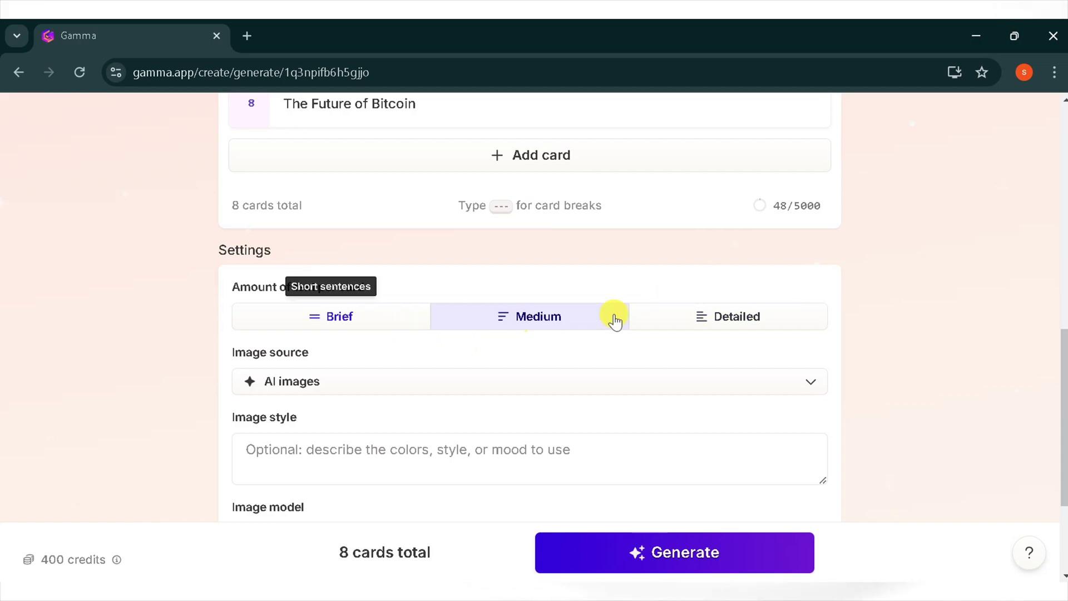
Set Detailed text per card, keep the Flux Fast image model, and generate the deck.
{"action": "left_click", "coordinate": [692, 317]}
{"action": "scroll", "coordinate": [562, 358], "scroll_direction": "down", "scroll_amount": 2}
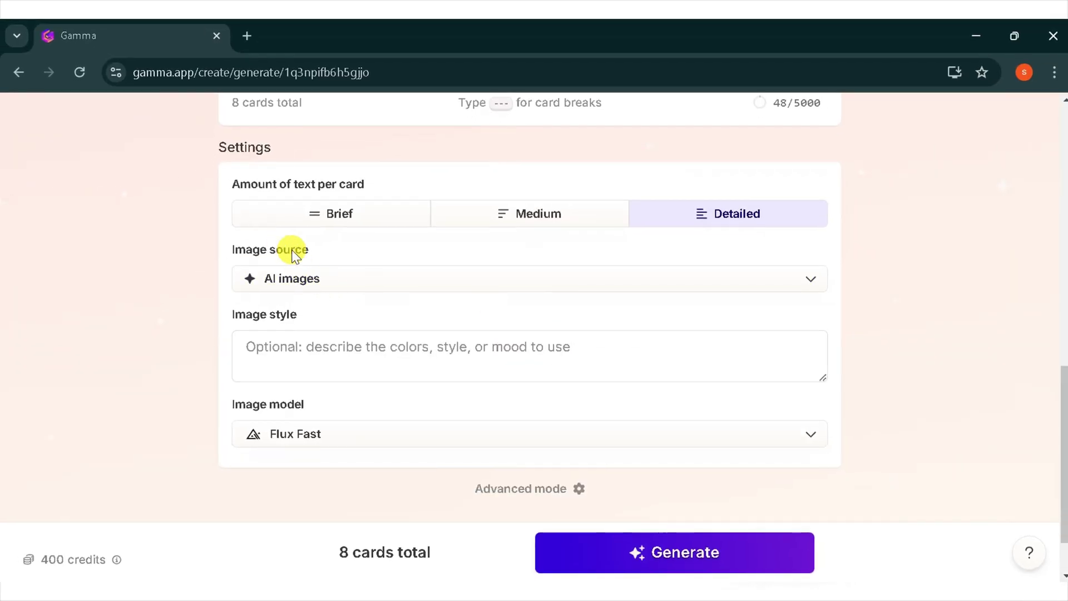
{"action": "left_click", "coordinate": [491, 289]}
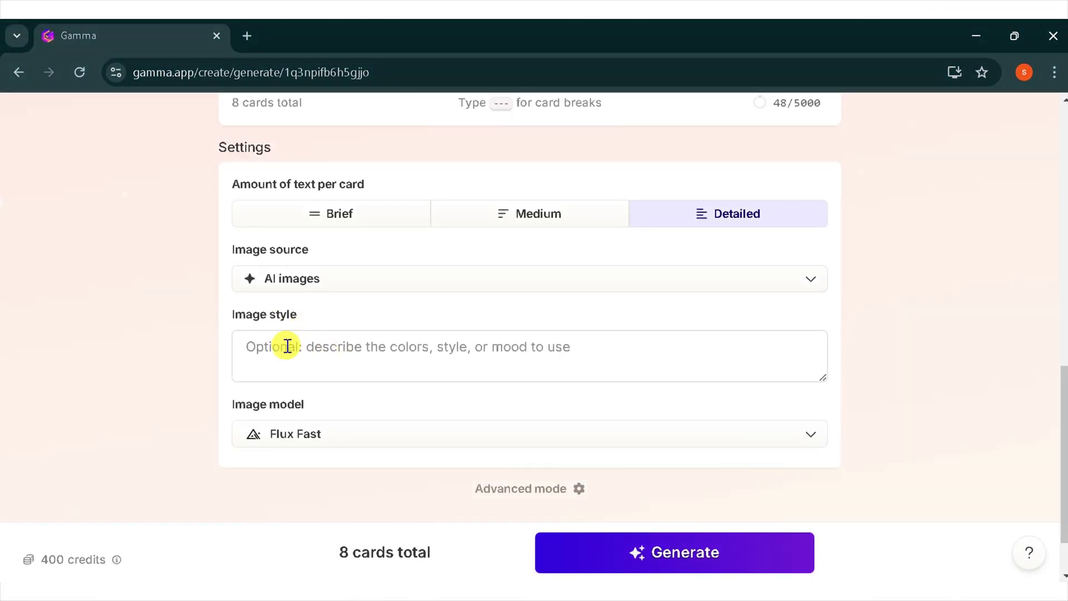
{"action": "left_click", "coordinate": [447, 442]}
{"action": "scroll", "coordinate": [403, 359], "scroll_direction": "down", "scroll_amount": 5}
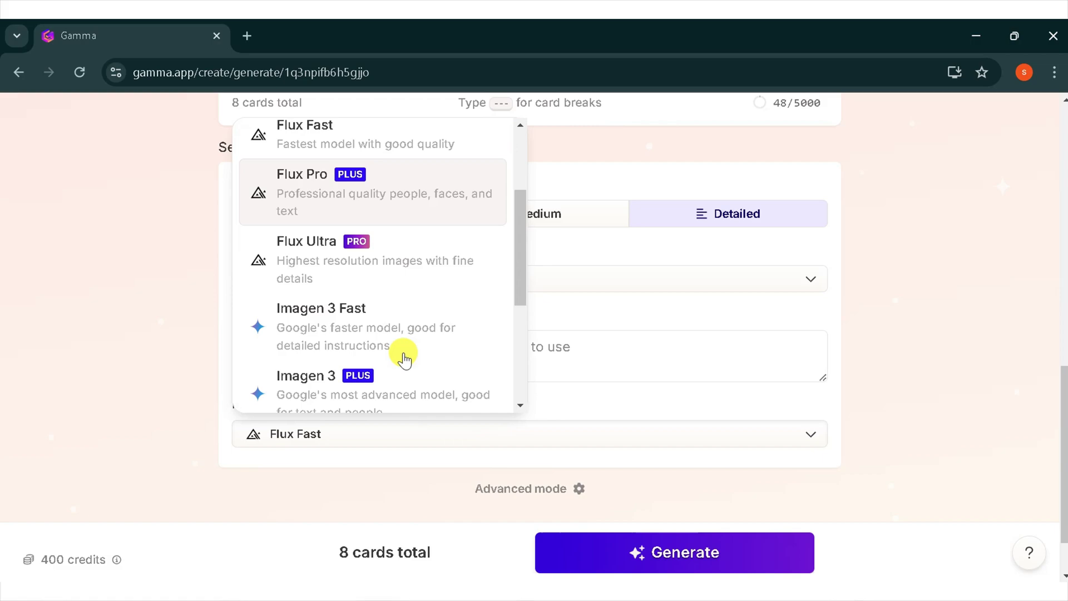
{"action": "scroll", "coordinate": [403, 359], "scroll_direction": "down", "scroll_amount": 2}
{"action": "scroll", "coordinate": [400, 358], "scroll_direction": "up", "scroll_amount": 7}
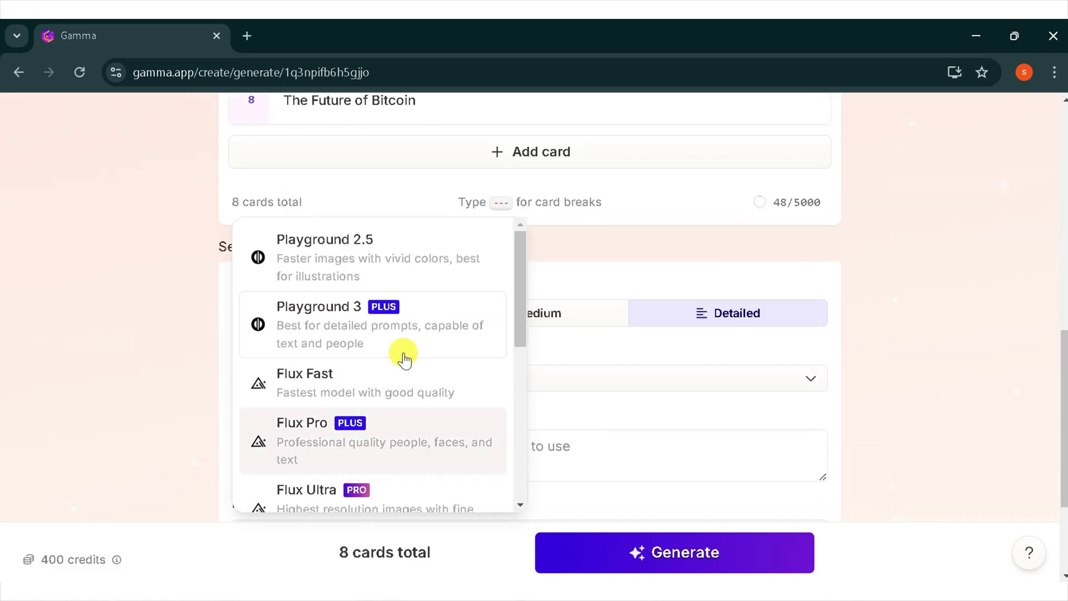
{"action": "left_click", "coordinate": [211, 482]}
{"action": "scroll", "coordinate": [211, 482], "scroll_direction": "down", "scroll_amount": 3}
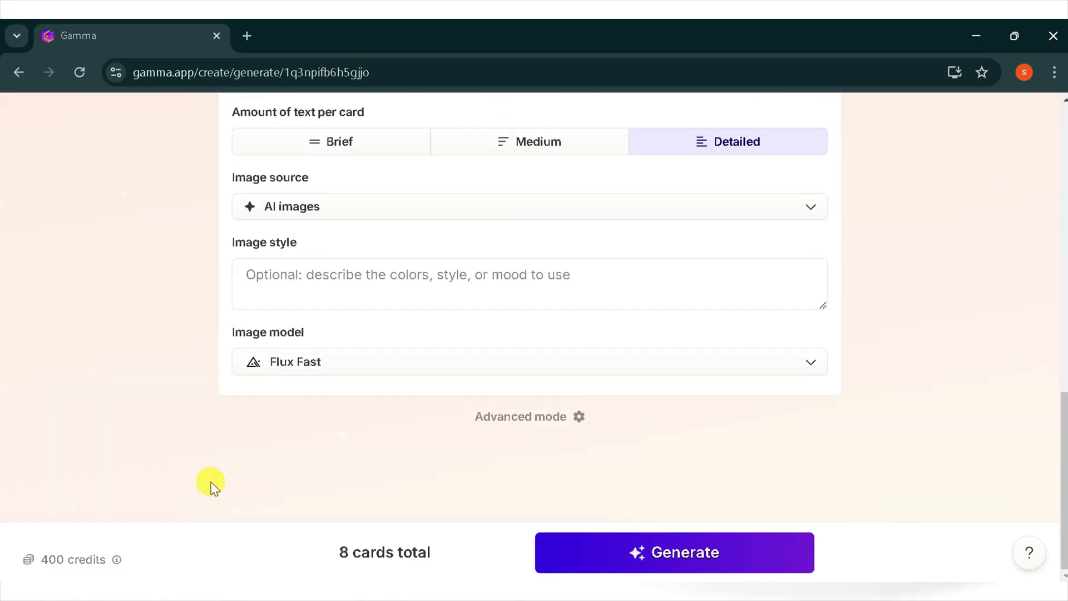
{"action": "left_click", "coordinate": [609, 552]}
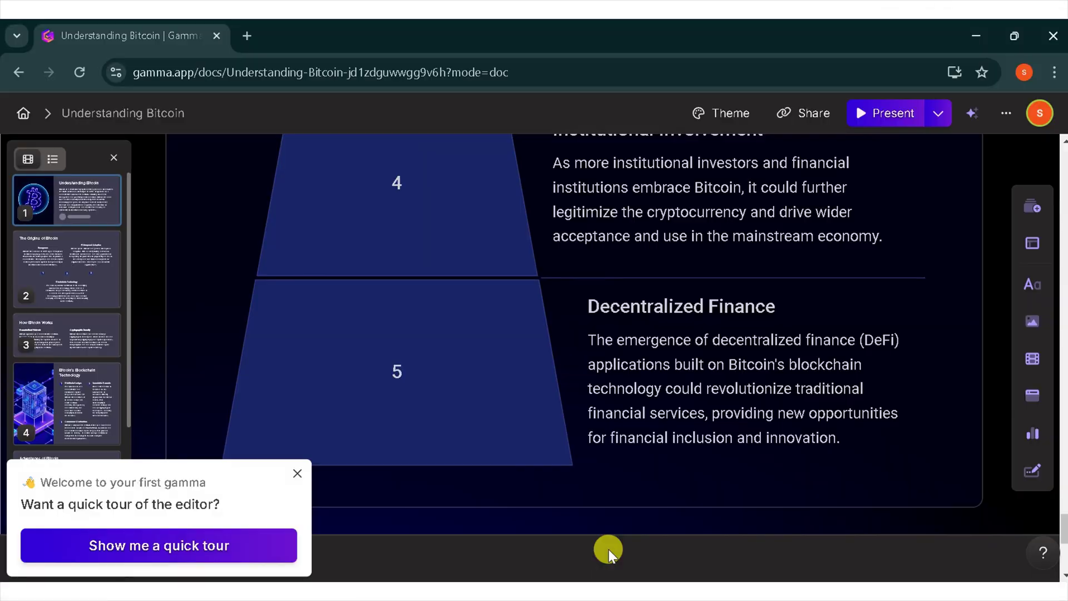
Close the editor tour popup and scroll through the finished Understanding Bitcoin cards.
{"action": "left_click", "coordinate": [297, 473]}
{"action": "scroll", "coordinate": [746, 362], "scroll_direction": "up", "scroll_amount": 5}
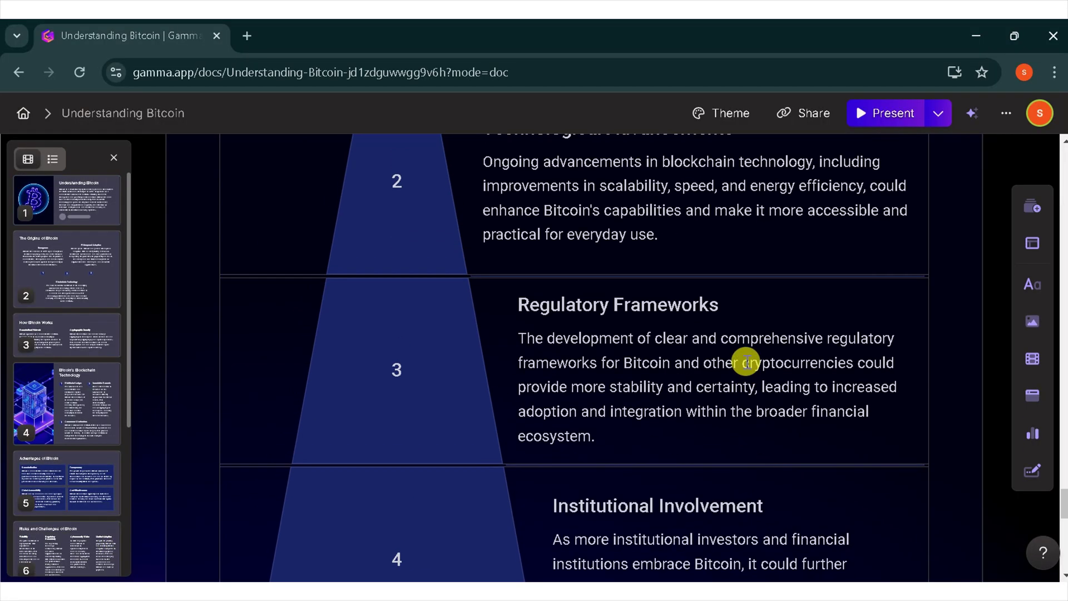
{"action": "scroll", "coordinate": [746, 356], "scroll_direction": "down", "scroll_amount": 8}
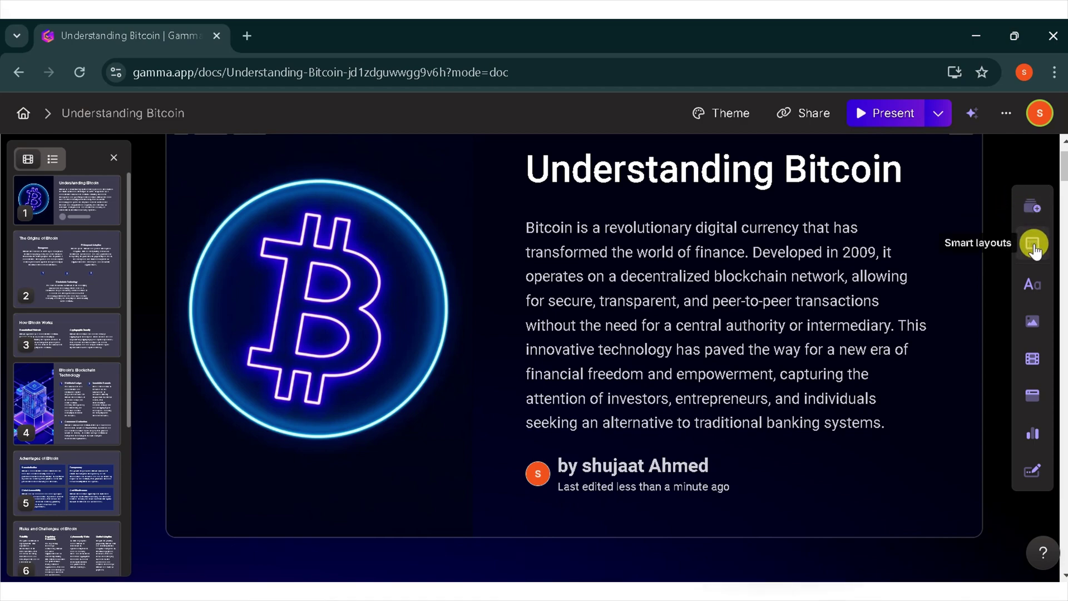
Browse the image-insertion options in the right-side insert toolbar.
{"action": "left_click", "coordinate": [1034, 330]}
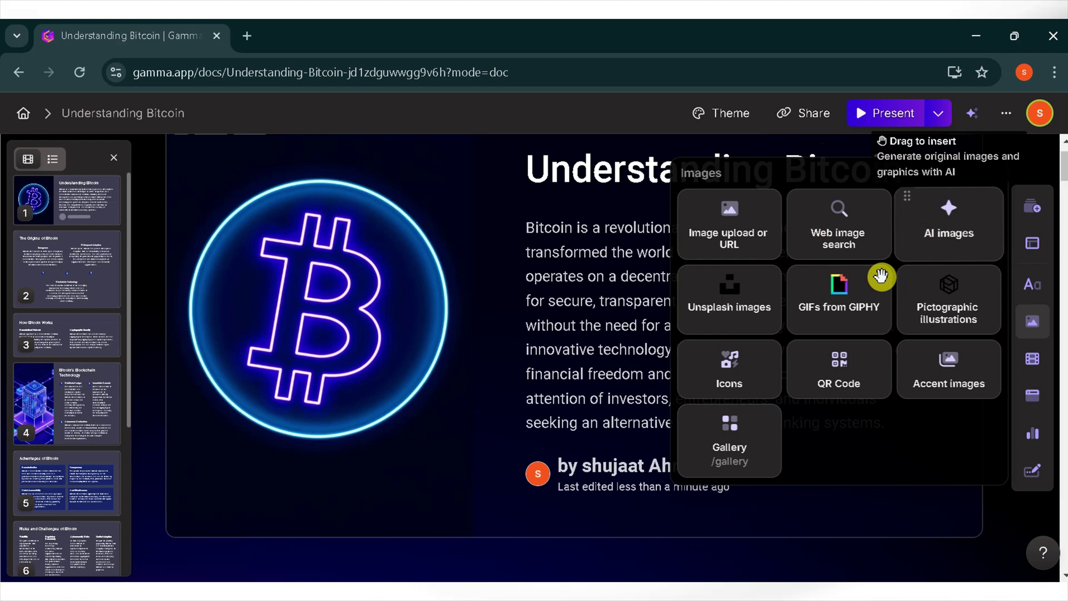
{"action": "mouse_move", "coordinate": [1035, 363]}
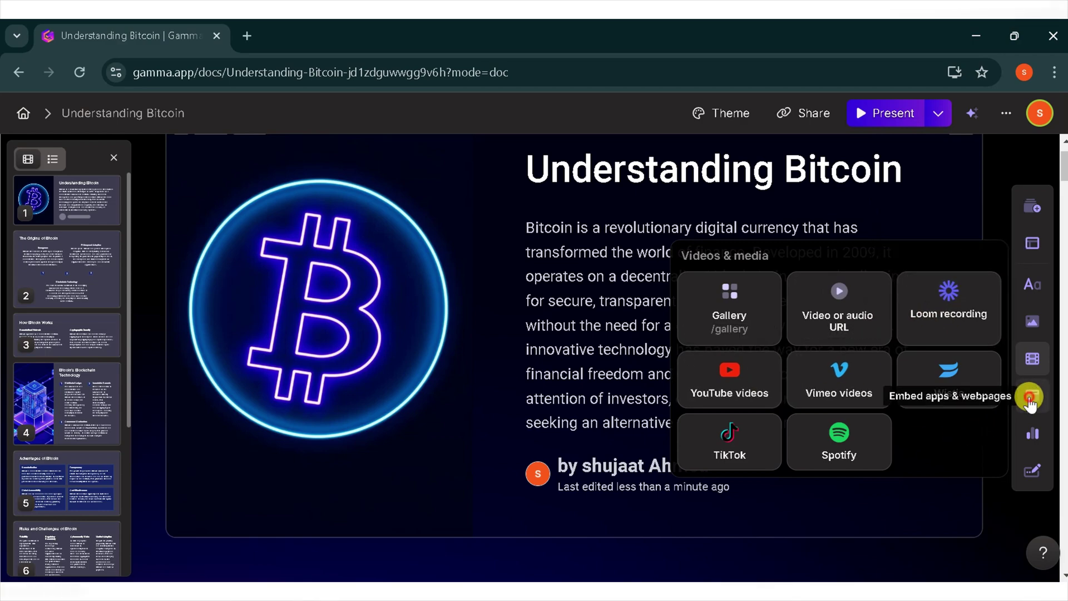
{"action": "mouse_move", "coordinate": [1029, 394]}
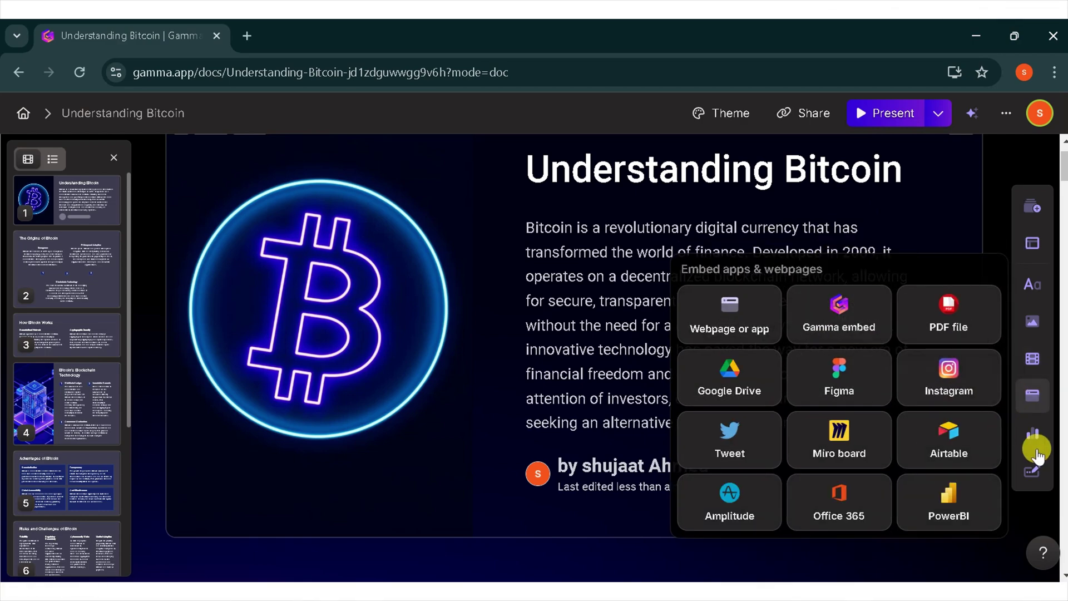
{"action": "mouse_move", "coordinate": [1032, 434]}
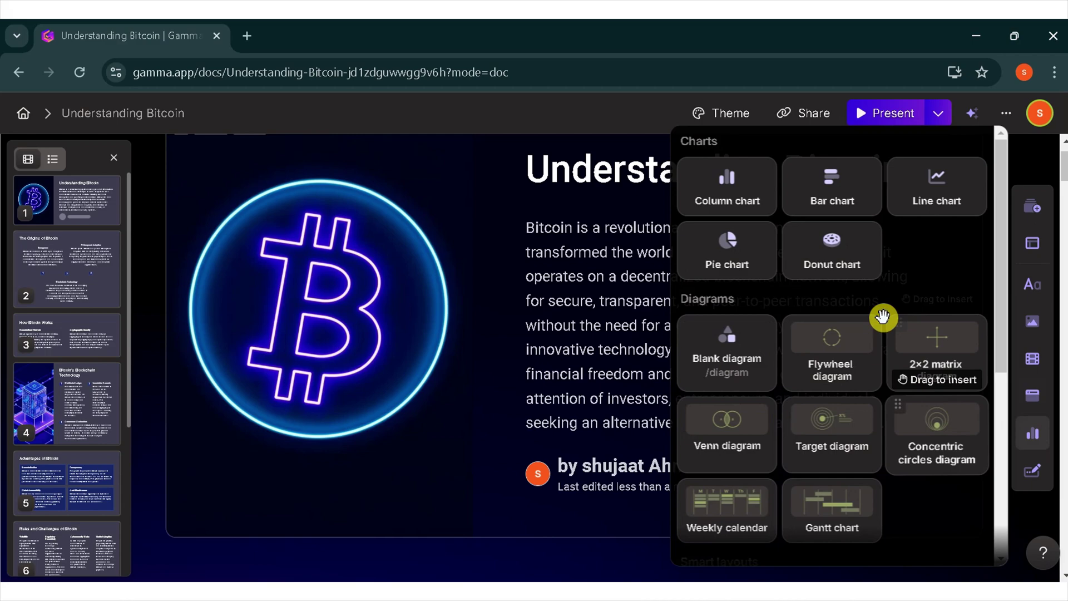
{"action": "scroll", "coordinate": [882, 318], "scroll_direction": "down", "scroll_amount": 7}
{"action": "scroll", "coordinate": [882, 318], "scroll_direction": "up", "scroll_amount": 7}
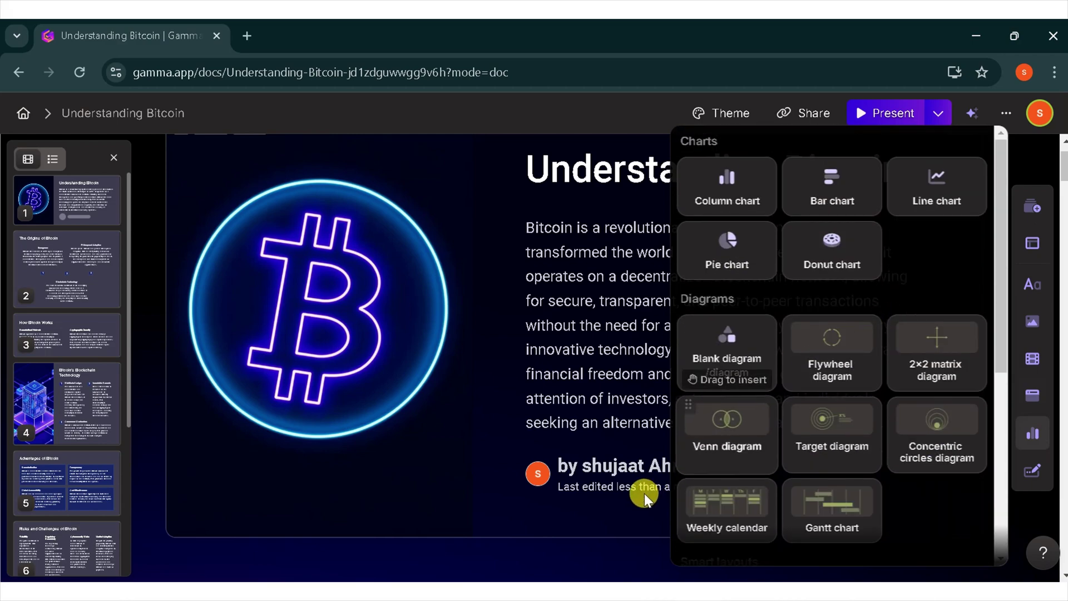
{"action": "mouse_move", "coordinate": [1038, 471]}
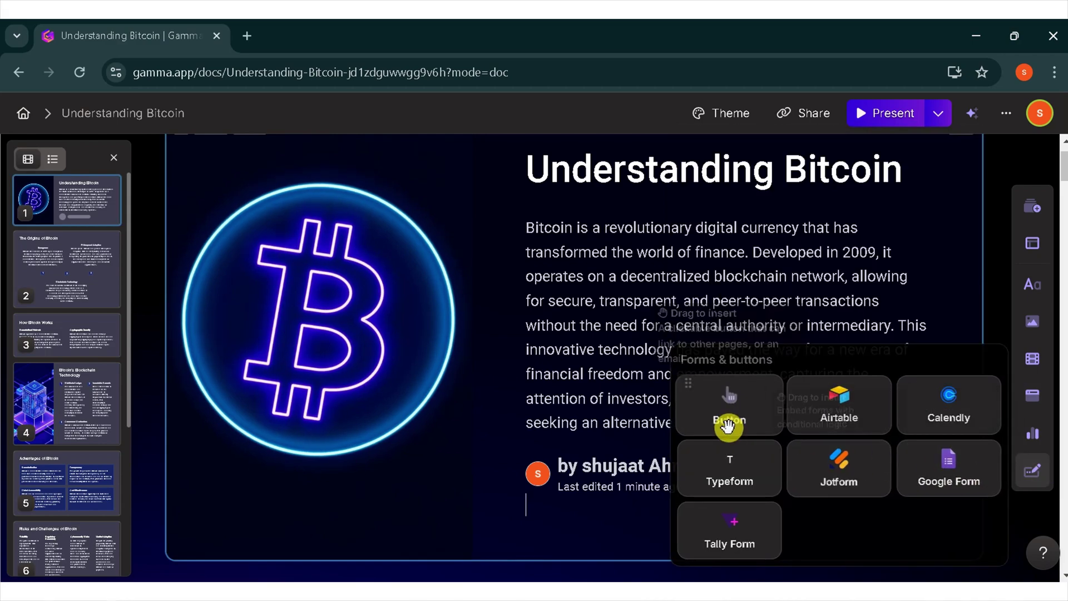
React to the title card's opening paragraph with a thumbs-up emoji.
{"action": "mouse_move", "coordinate": [977, 238]}
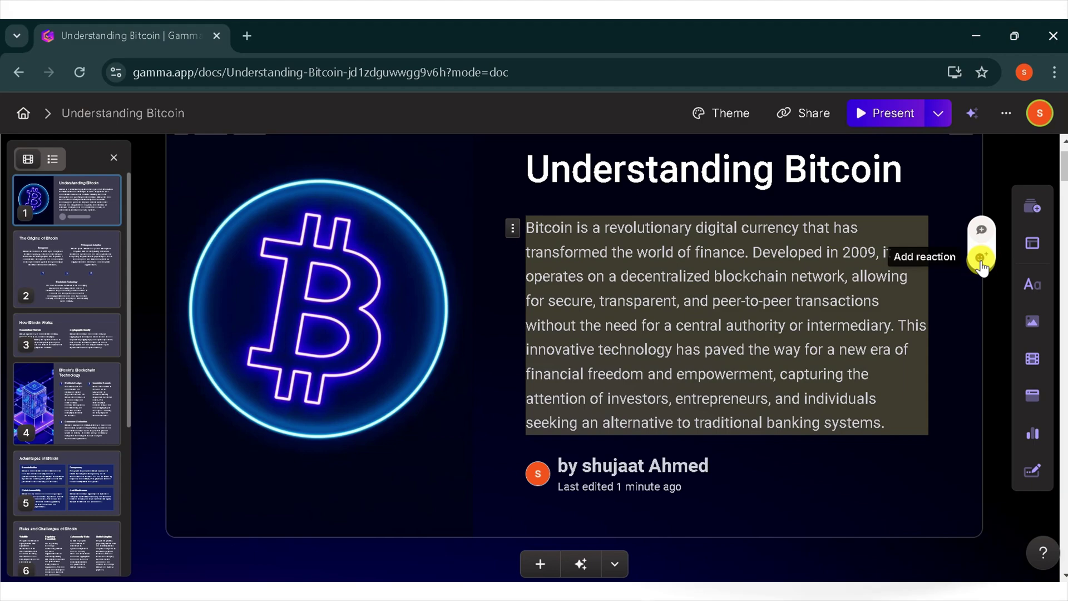
{"action": "left_click", "coordinate": [979, 259]}
{"action": "left_click", "coordinate": [740, 439]}
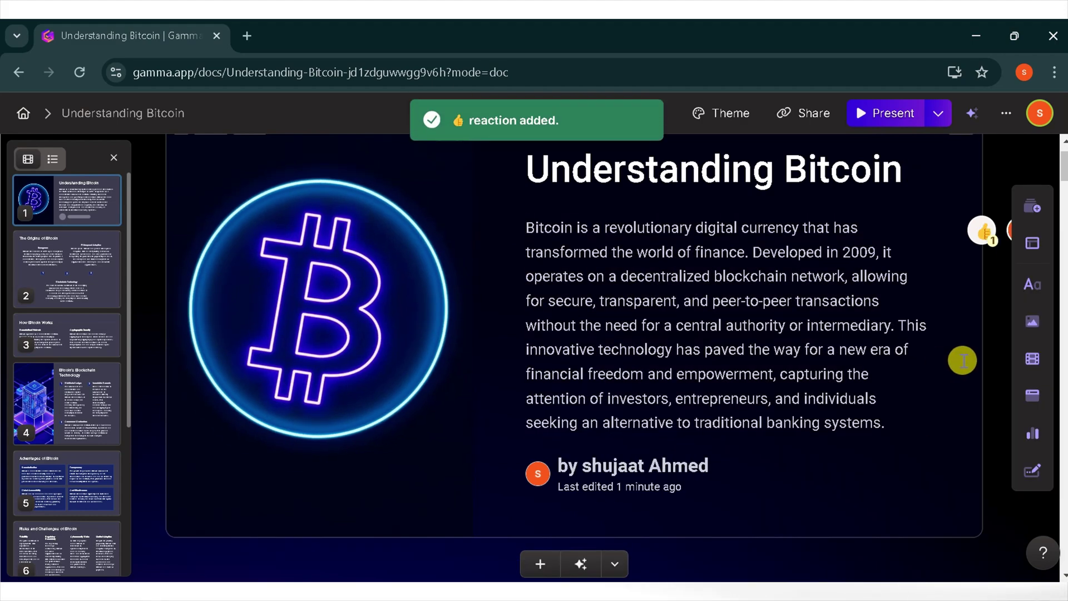
Preview the theme options, then review the Export tab choices from the ⋯ menu.
{"action": "left_click", "coordinate": [715, 115]}
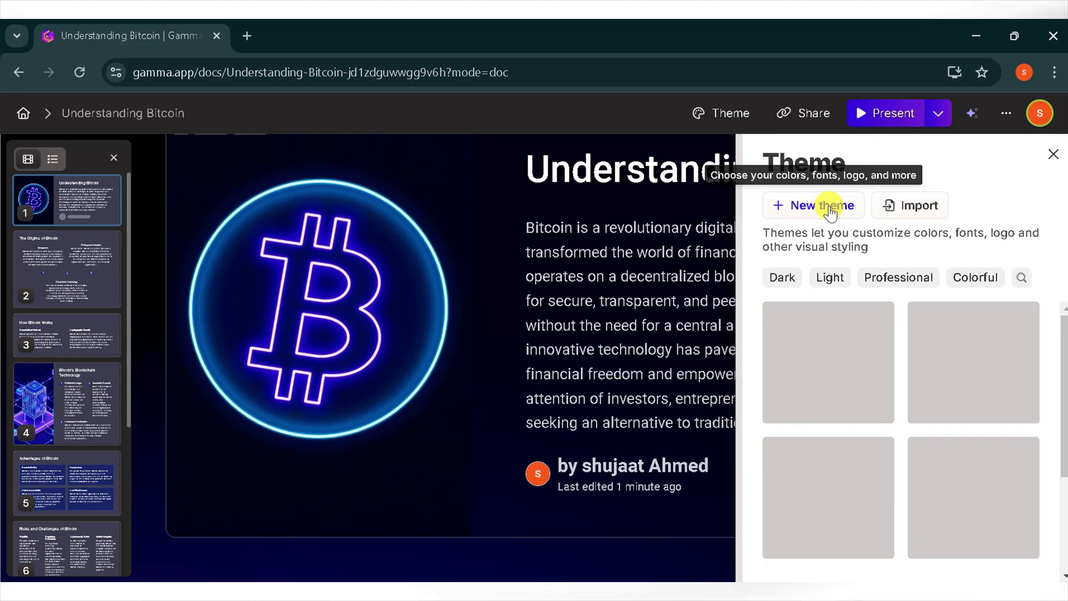
{"action": "key", "text": "Escape"}
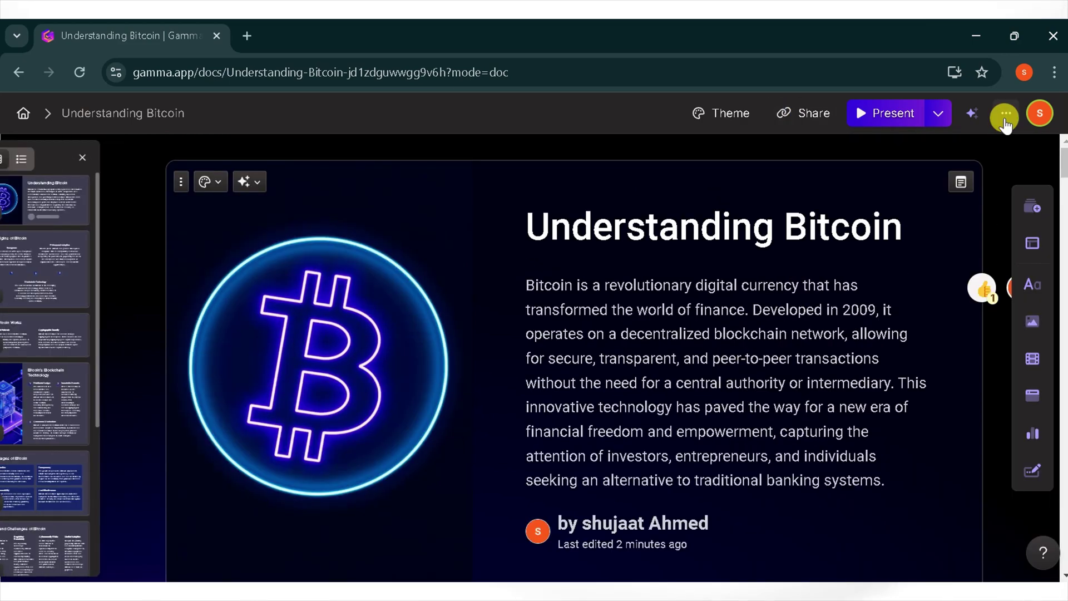
{"action": "left_click", "coordinate": [1005, 115]}
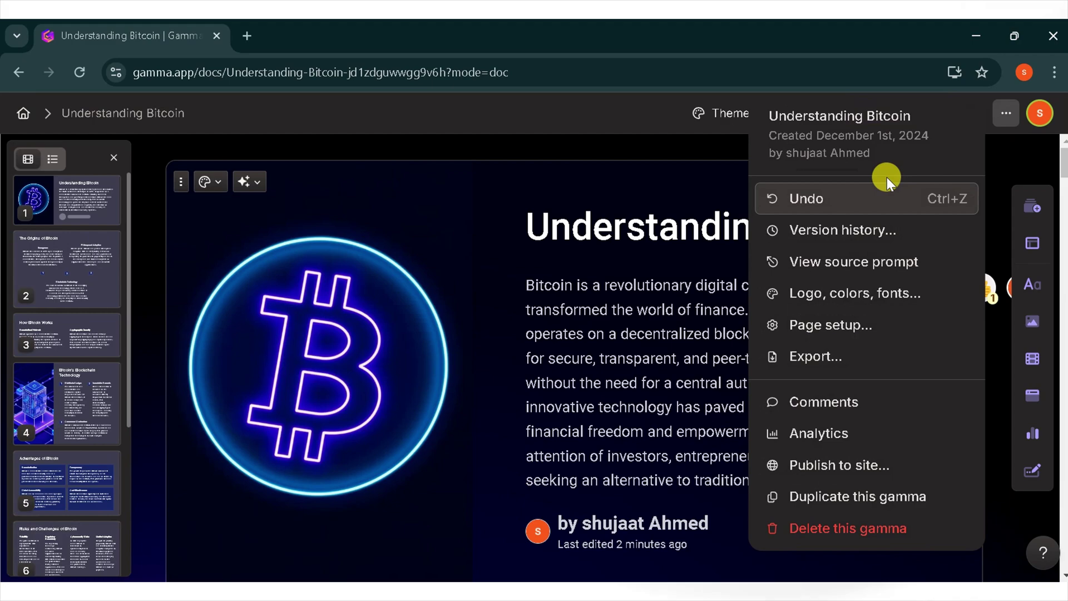
{"action": "left_click", "coordinate": [828, 359]}
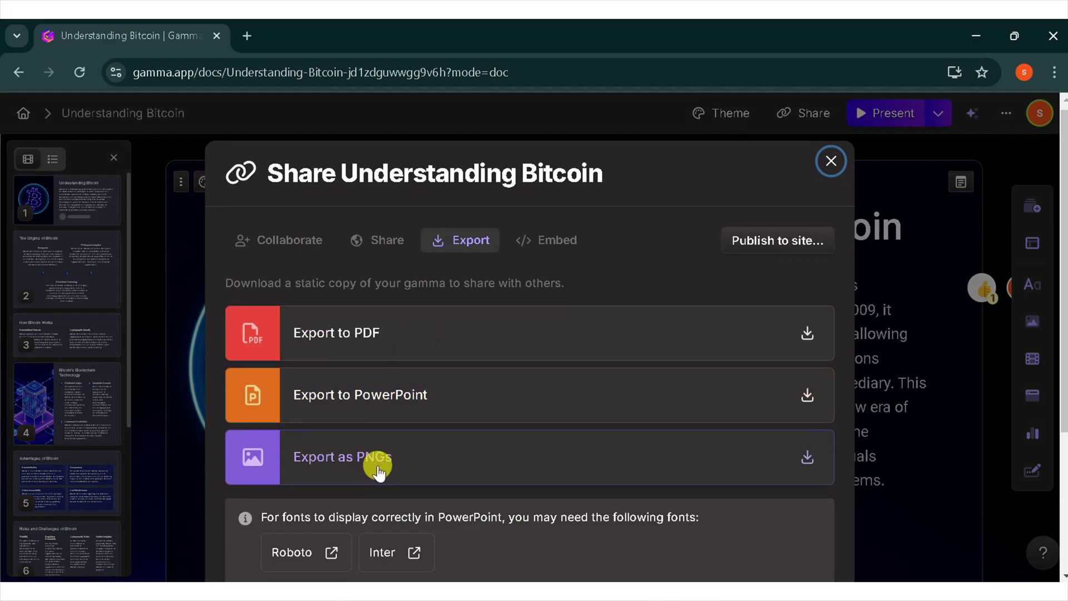
{"action": "scroll", "coordinate": [375, 466], "scroll_direction": "down", "scroll_amount": 4}
{"action": "scroll", "coordinate": [378, 465], "scroll_direction": "up", "scroll_amount": 4}
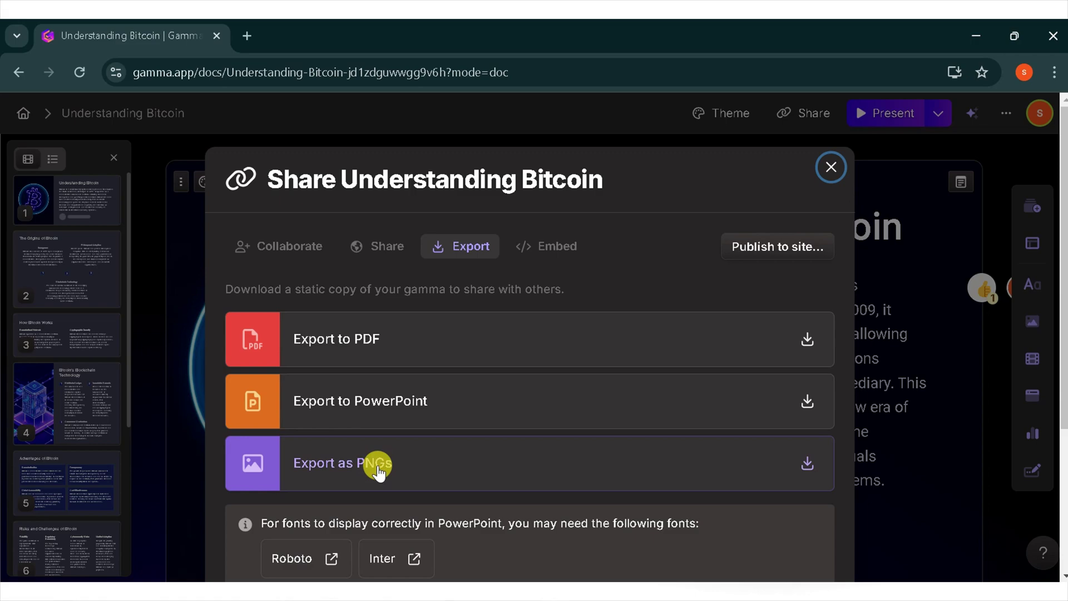
{"action": "scroll", "coordinate": [378, 466], "scroll_direction": "down", "scroll_amount": 2}
{"action": "scroll", "coordinate": [377, 471], "scroll_direction": "down", "scroll_amount": 3}
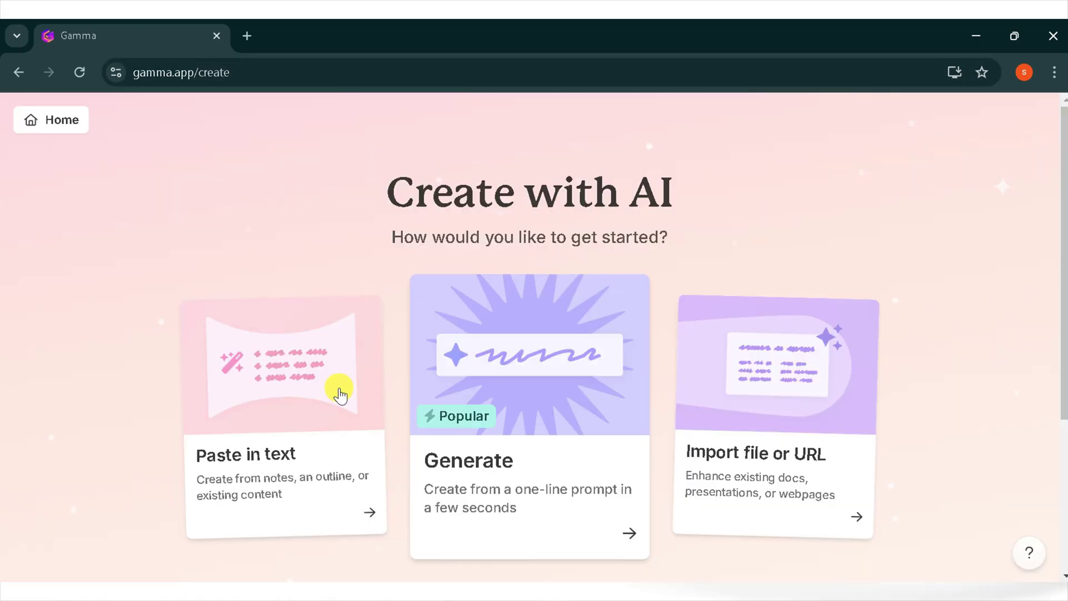
Choose Paste in text and paste the Bitcoin essay into the content box.
{"action": "left_click", "coordinate": [295, 417]}
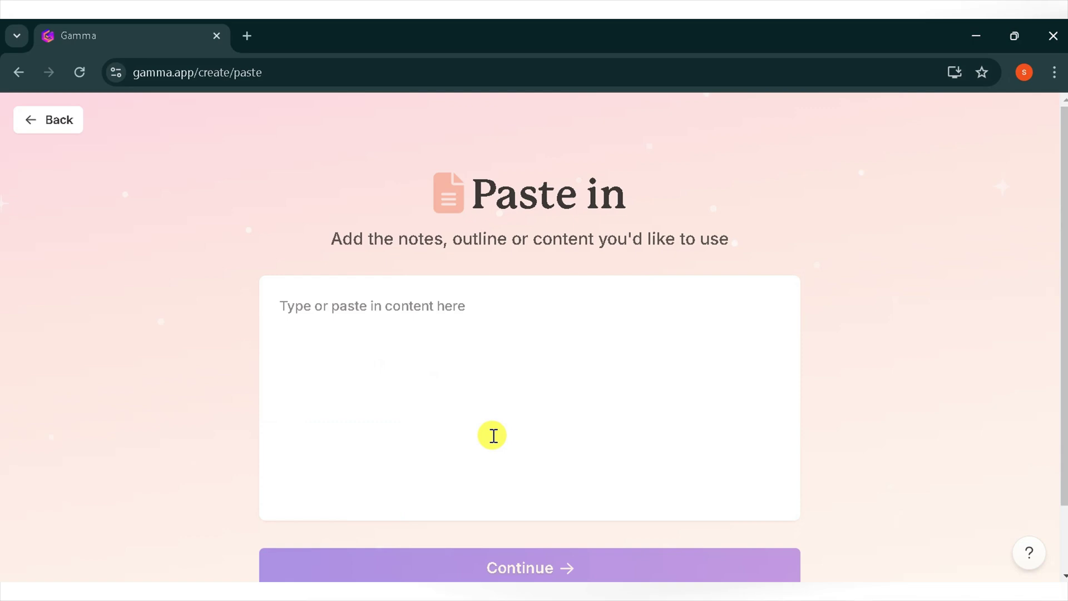
{"action": "scroll", "coordinate": [493, 436], "scroll_direction": "down", "scroll_amount": 2}
{"action": "left_click", "coordinate": [548, 331]}
{"action": "key", "text": "ctrl+v"}
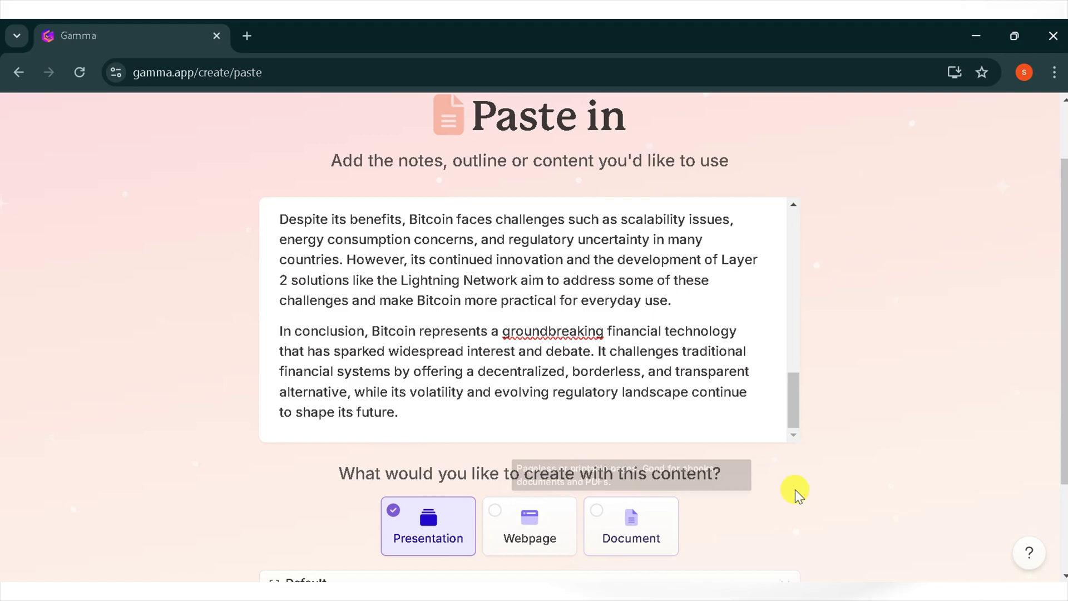
{"action": "scroll", "coordinate": [801, 492], "scroll_direction": "down", "scroll_amount": 2}
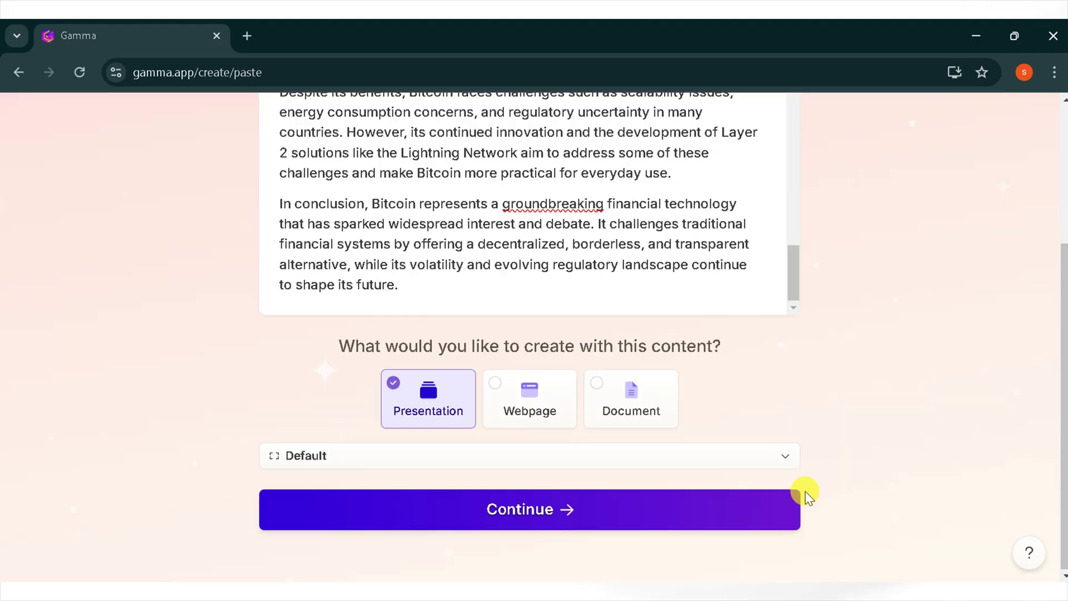
Keep the Default page style, continue past the prompt editor and theme page, and generate.
{"action": "left_click", "coordinate": [472, 462]}
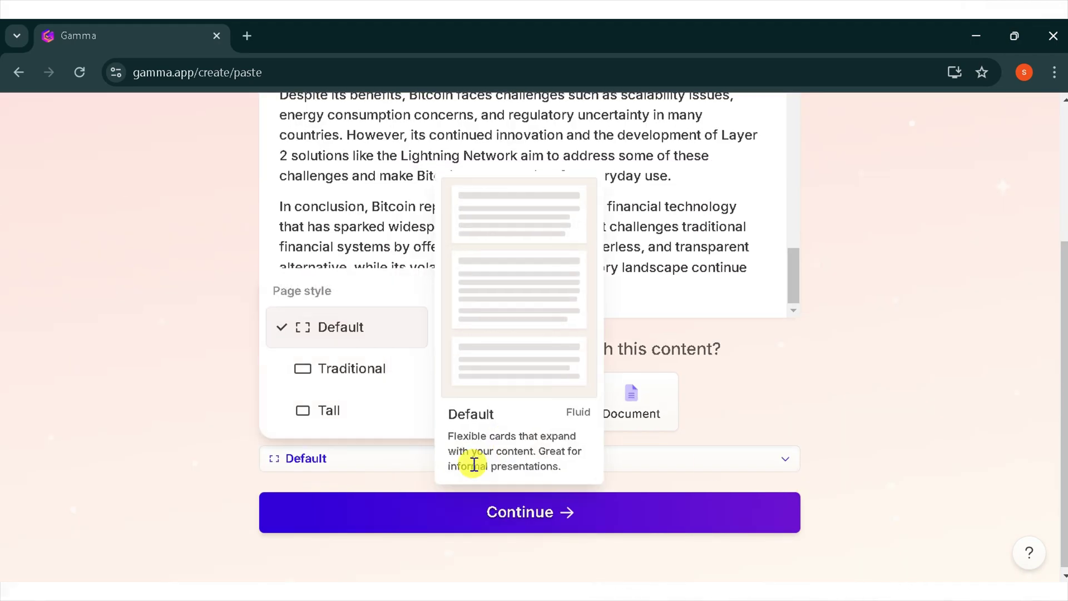
{"action": "left_click", "coordinate": [416, 512]}
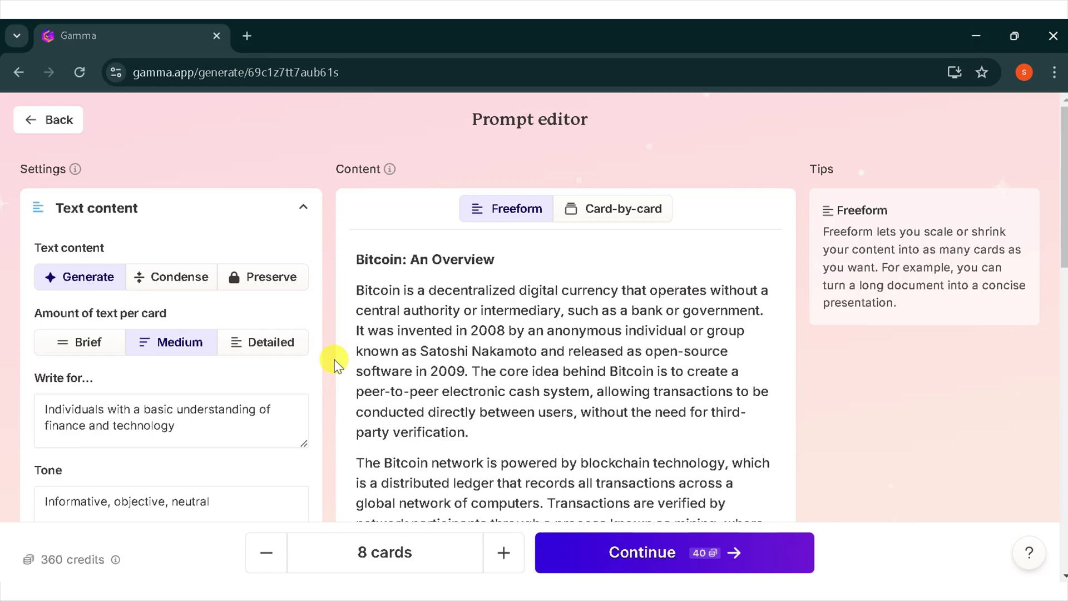
{"action": "scroll", "coordinate": [731, 457], "scroll_direction": "down", "scroll_amount": 10}
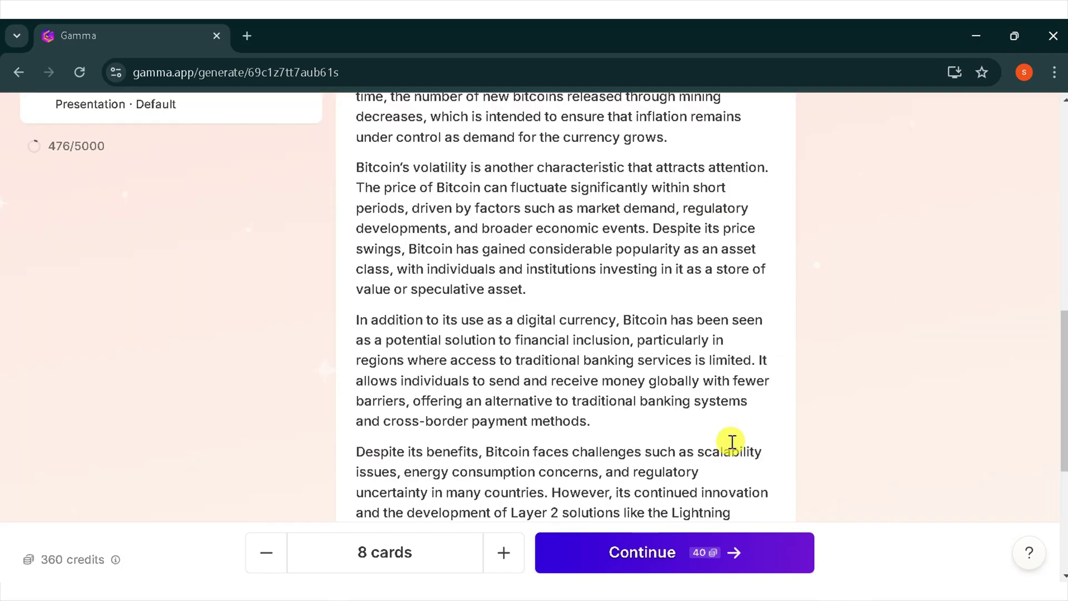
{"action": "left_click", "coordinate": [705, 553]}
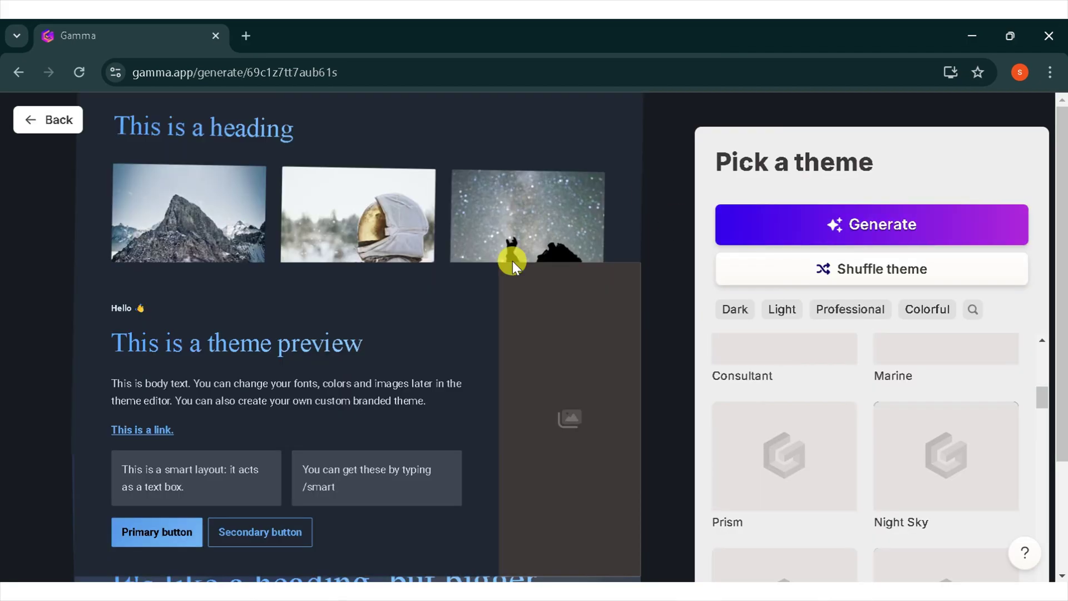
{"action": "scroll", "coordinate": [825, 474], "scroll_direction": "down", "scroll_amount": 1}
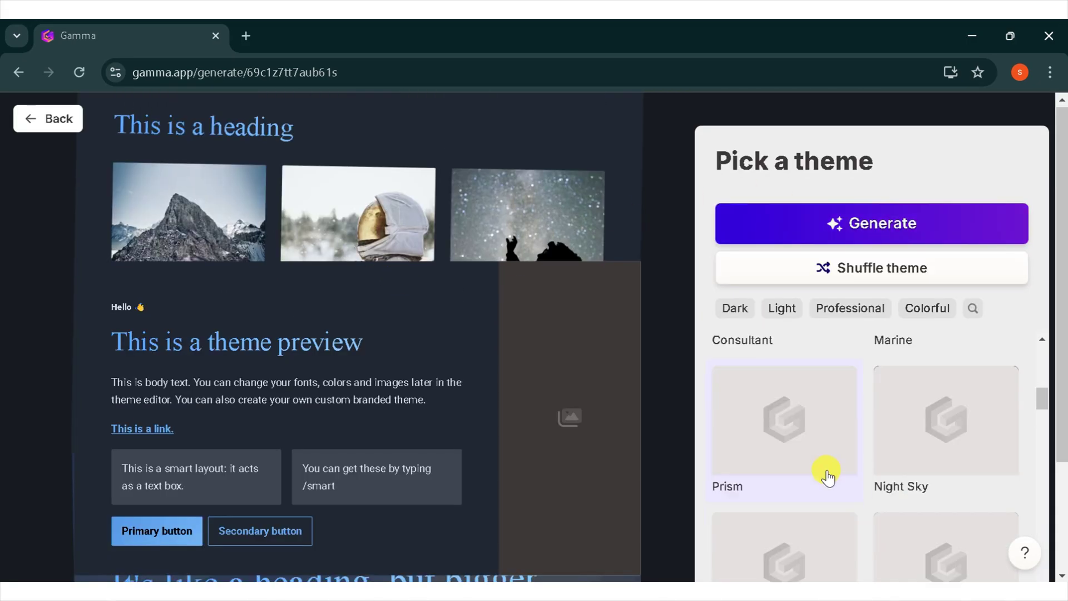
{"action": "left_click", "coordinate": [832, 218]}
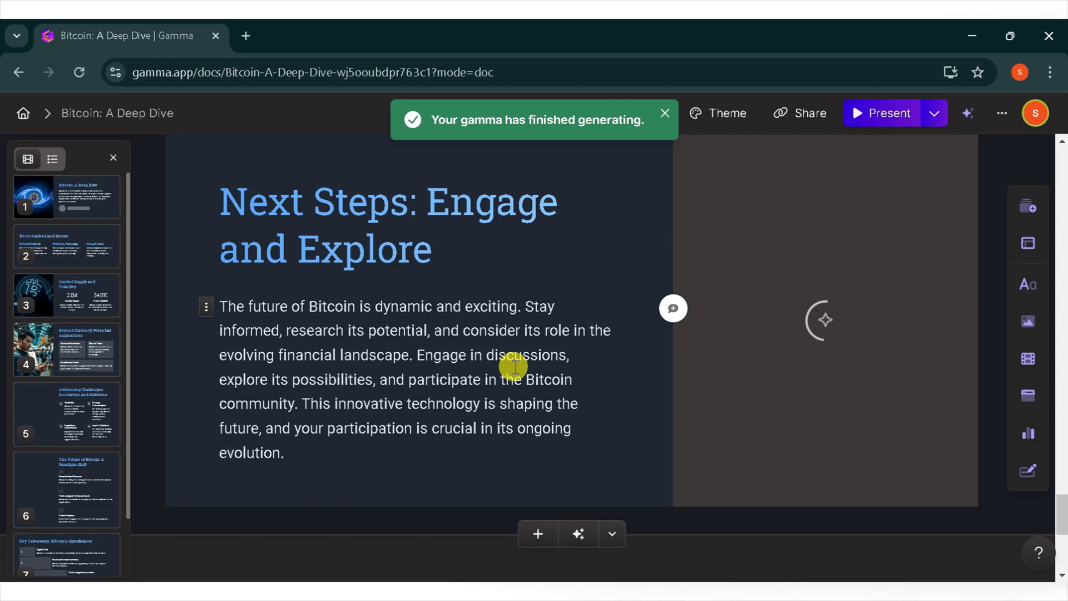
Add a blank card after the last slide titled 'thanks for watching tech root solution'.
{"action": "scroll", "coordinate": [679, 257], "scroll_direction": "up", "scroll_amount": 20}
{"action": "scroll", "coordinate": [679, 250], "scroll_direction": "up", "scroll_amount": 10}
{"action": "scroll", "coordinate": [775, 424], "scroll_direction": "down", "scroll_amount": 20}
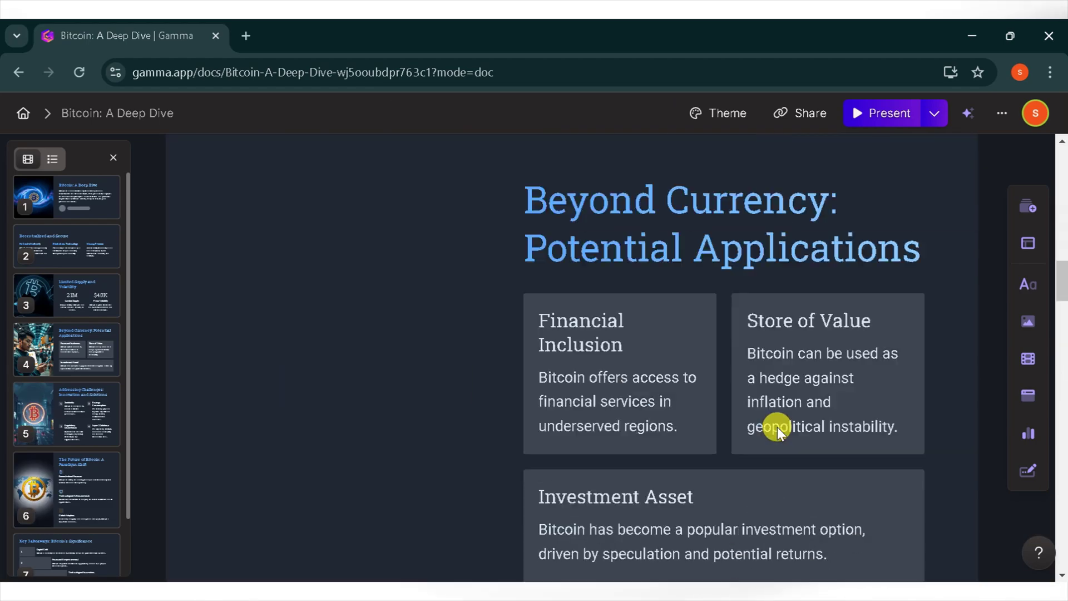
{"action": "scroll", "coordinate": [587, 306], "scroll_direction": "up", "scroll_amount": 3}
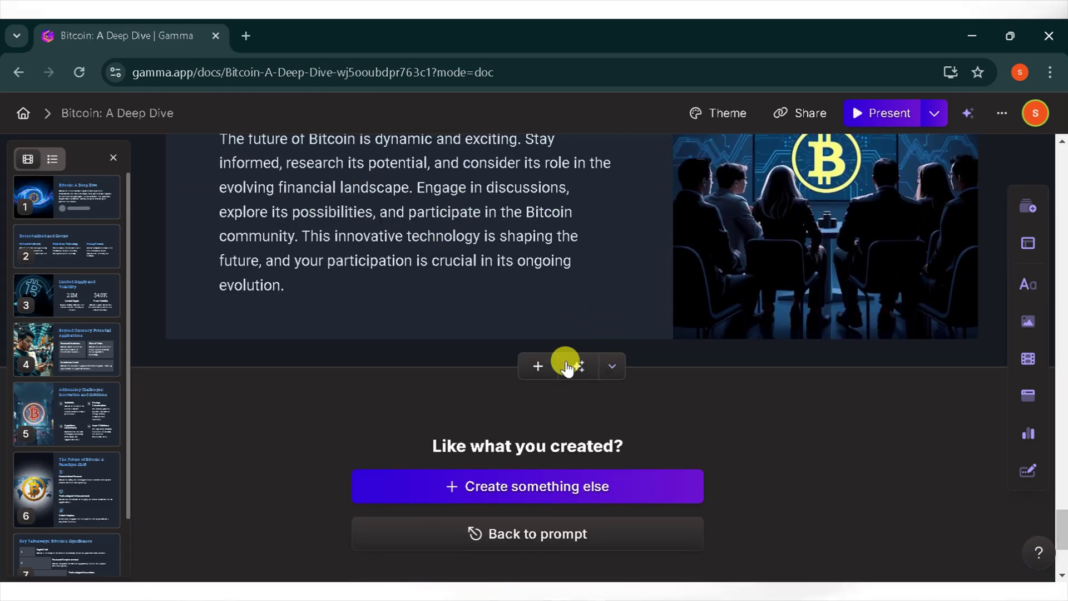
{"action": "left_click", "coordinate": [541, 367]}
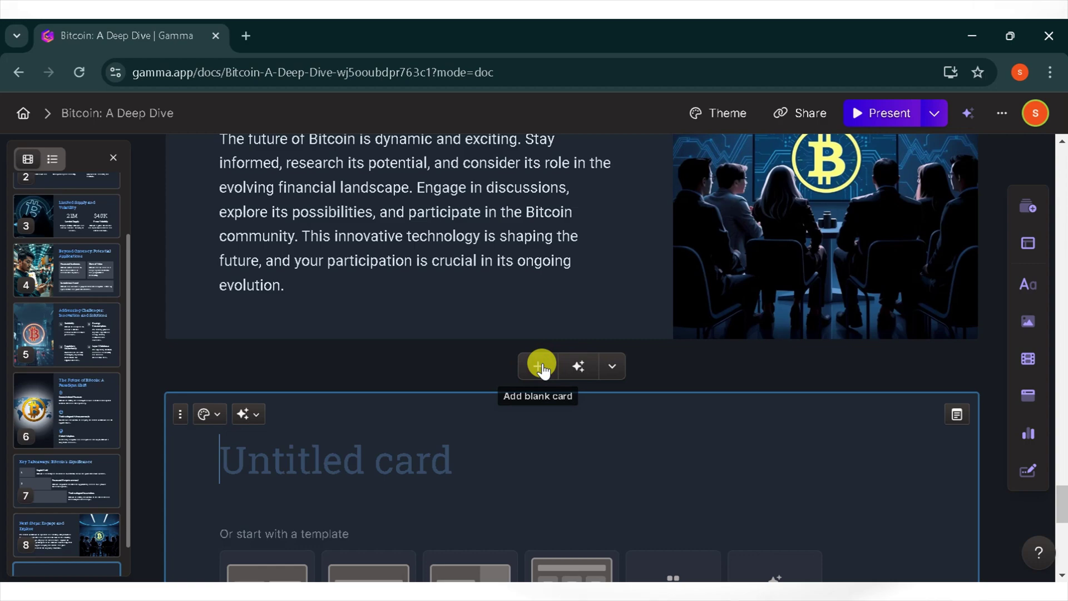
{"action": "type", "text": "thanks"}
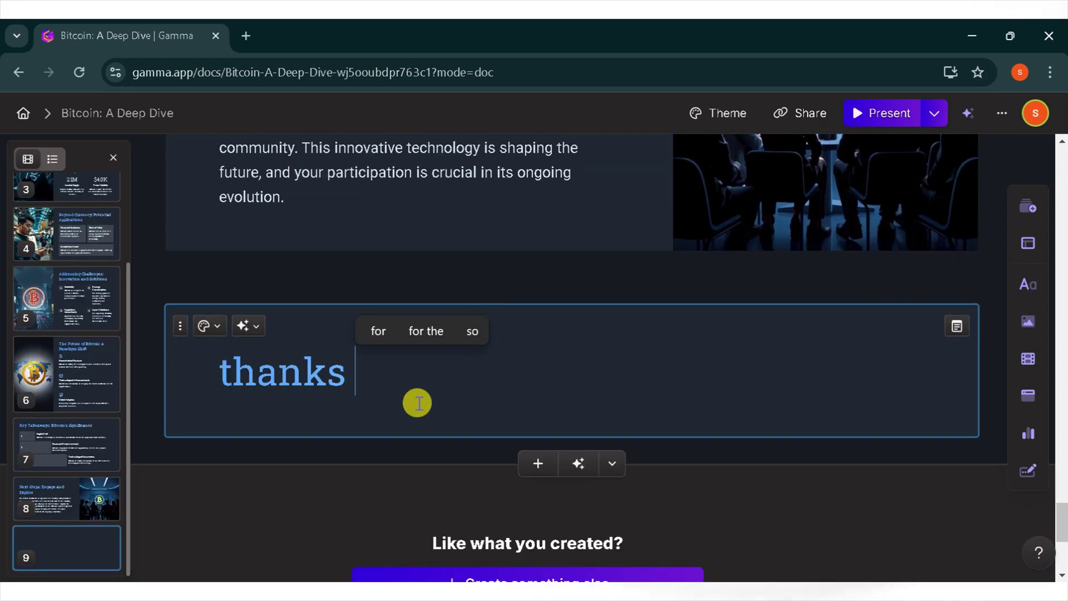
{"action": "type", "text": " for watchin"}
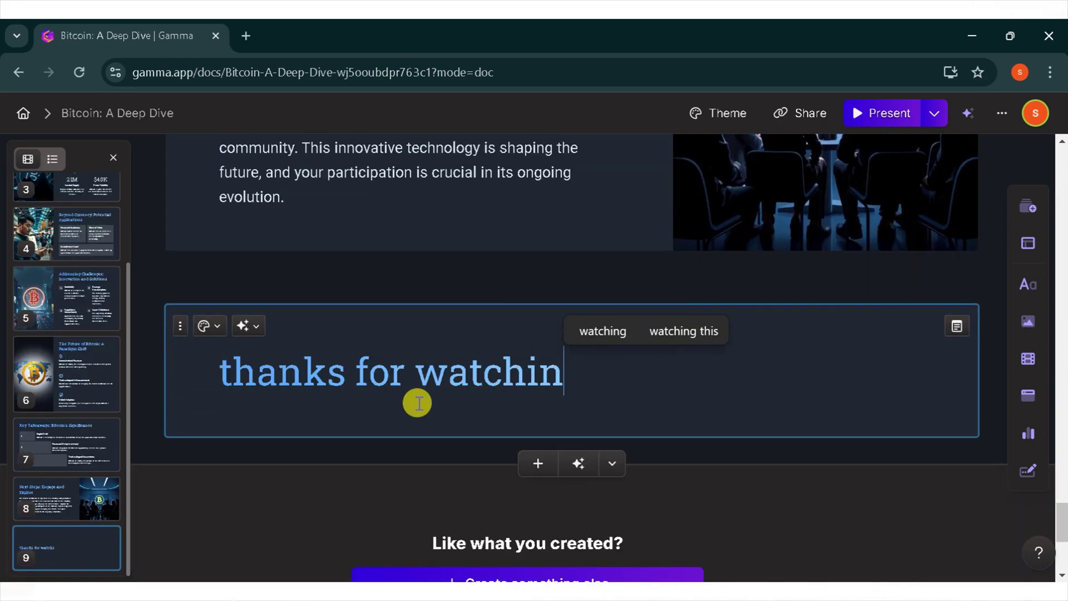
{"action": "type", "text": "g tech root soluti"}
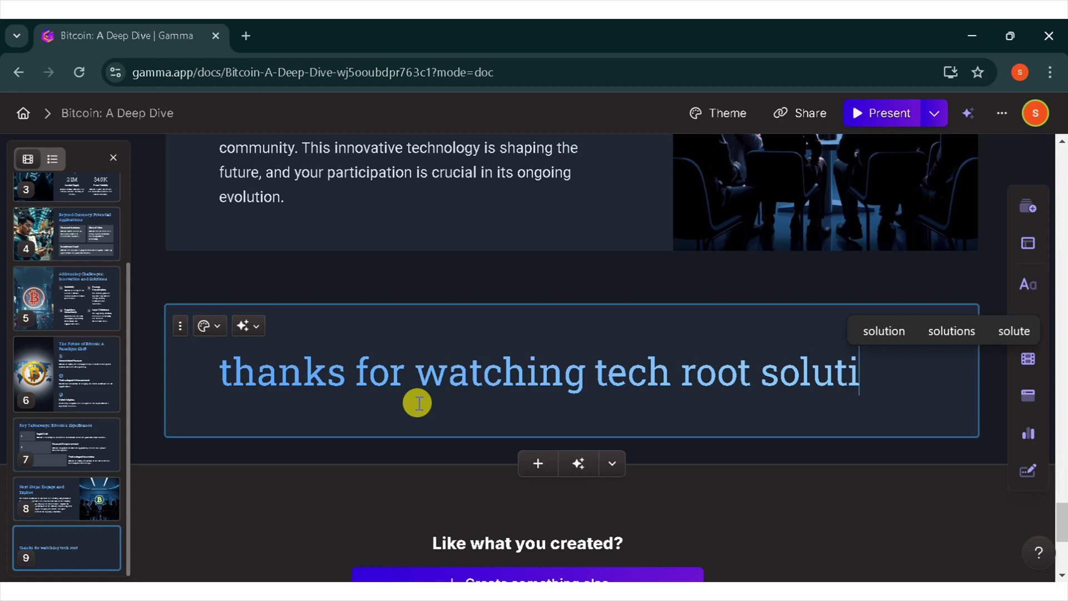
{"action": "type", "text": "on"}
{"action": "left_click", "coordinate": [440, 479]}
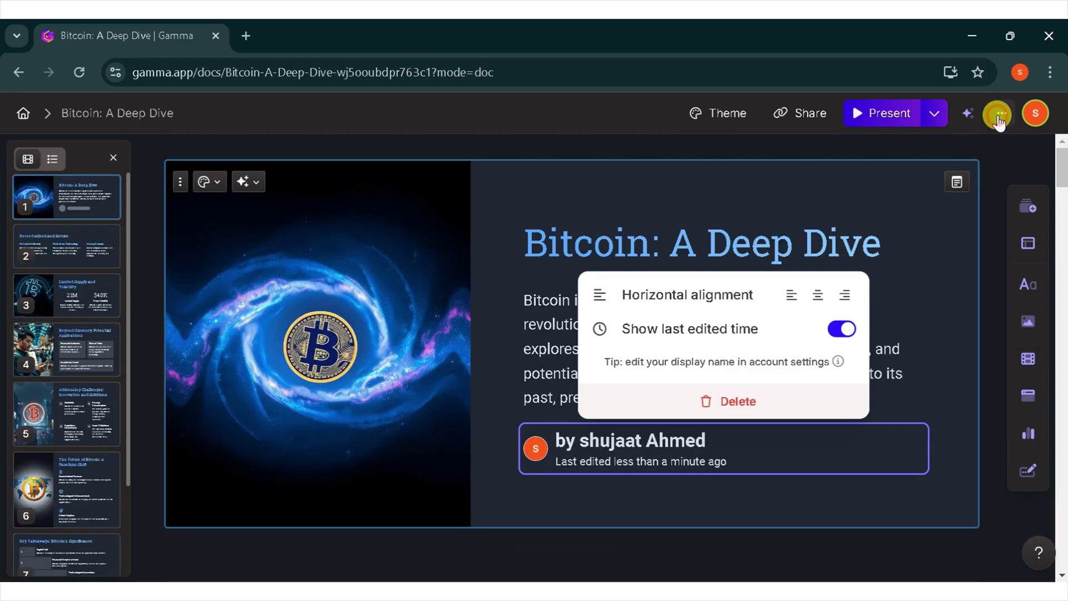
Open the Export options (PDF, PowerPoint, PNGs) for 'Bitcoin: A Deep Dive'.
{"action": "left_click", "coordinate": [1002, 113]}
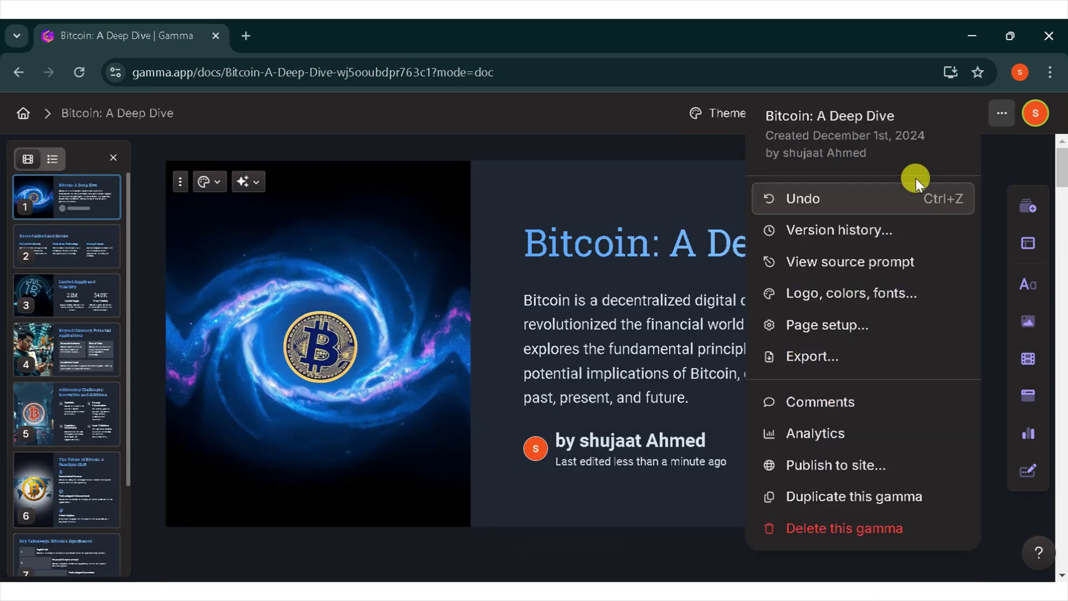
{"action": "left_click", "coordinate": [812, 359]}
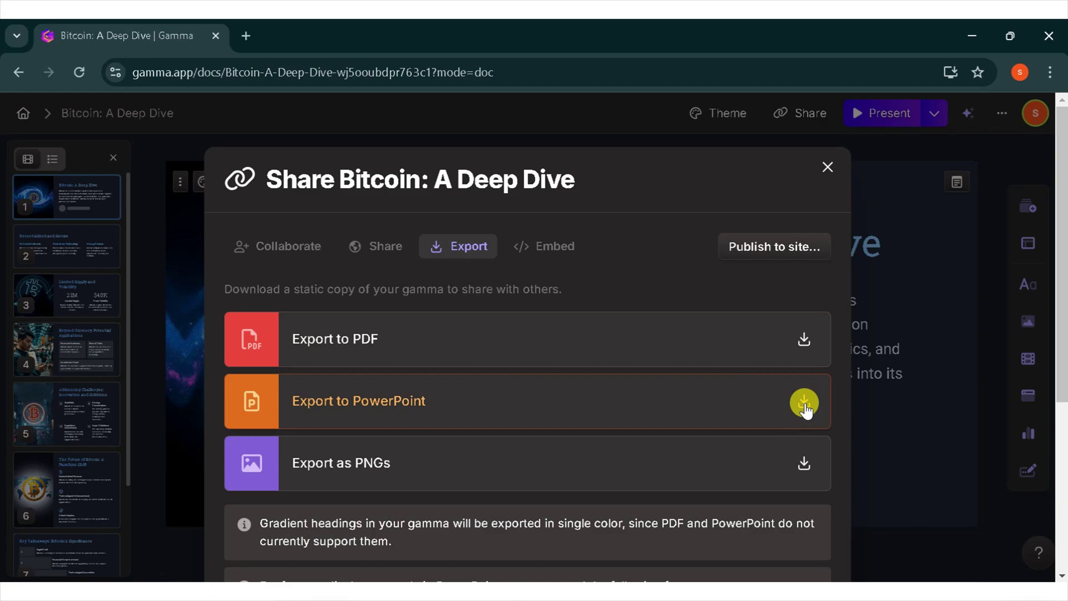